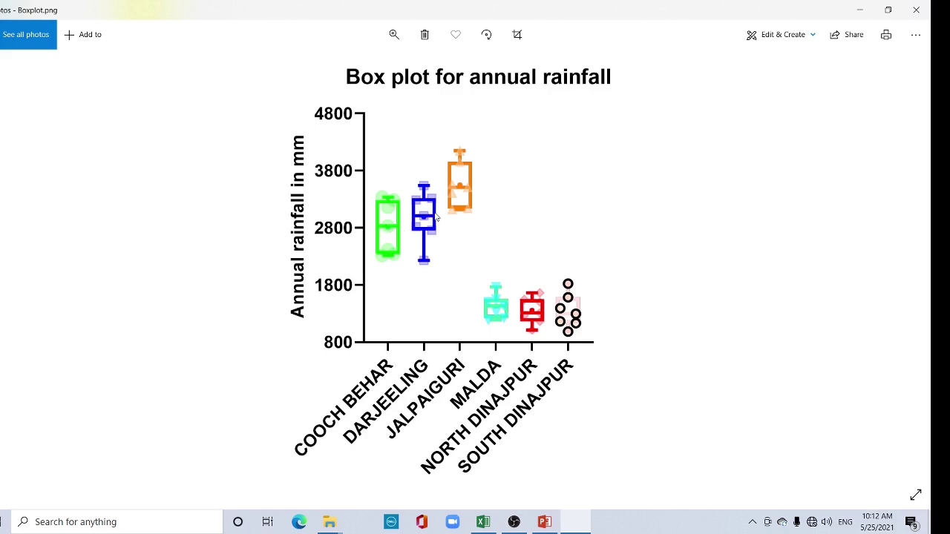
Examine the annual rainfall box plot image up close, and switch to Excel to view the station rainfall data.
scroll(432, 209, up, 2)
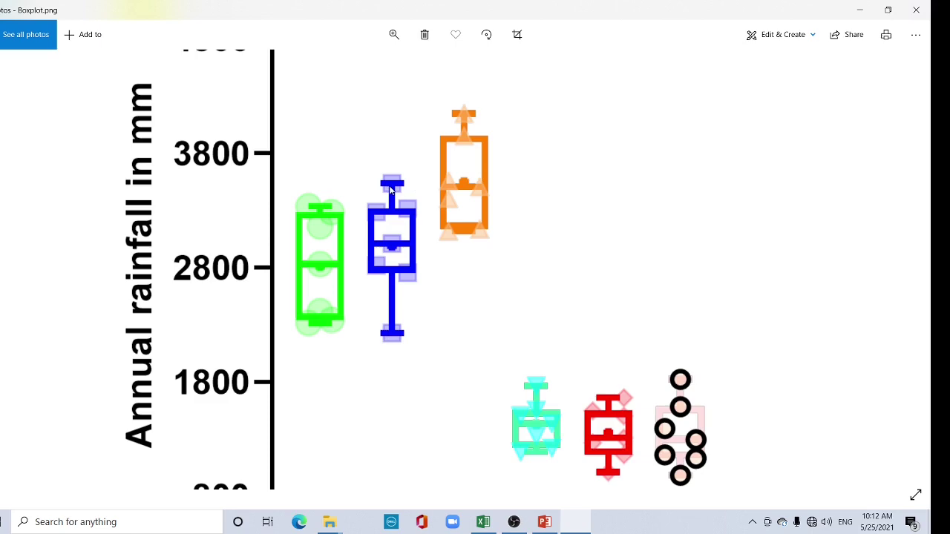
key(alt+Tab)
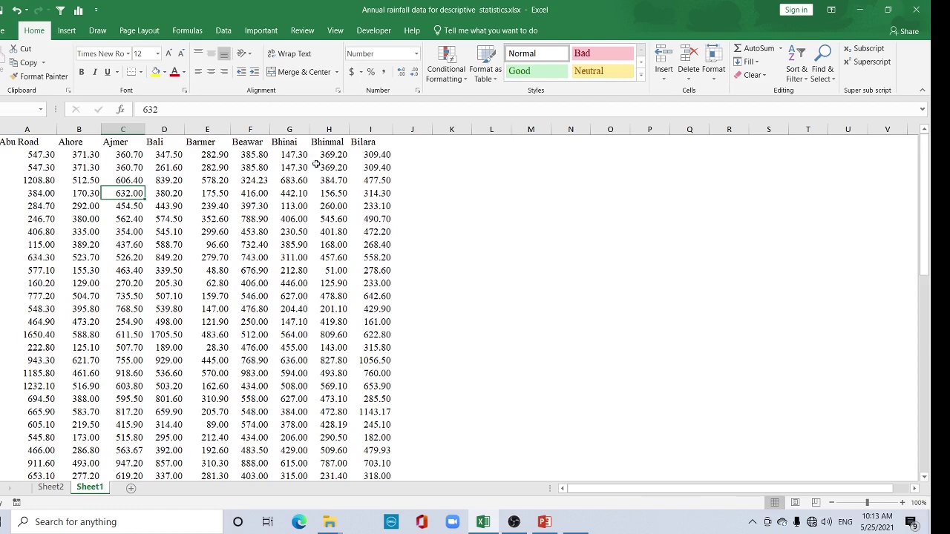
click(194, 222)
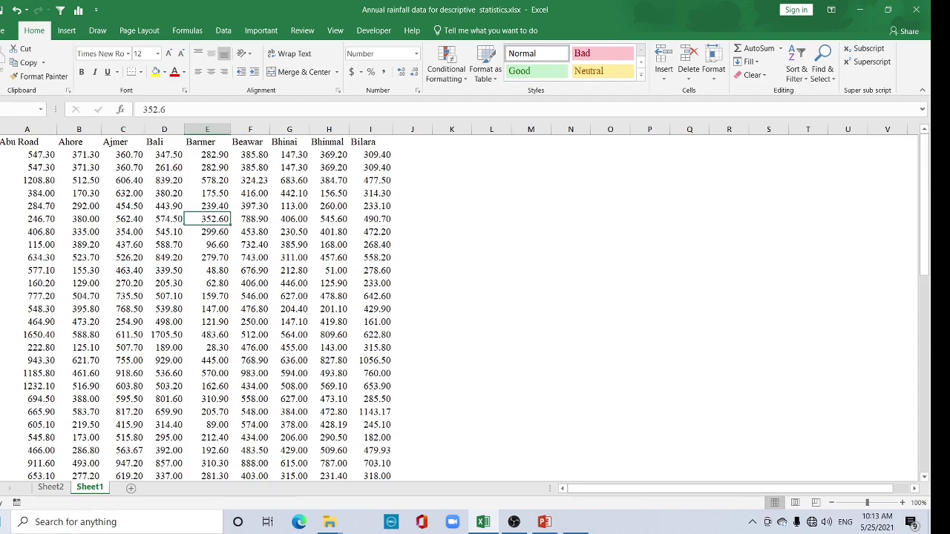
Launch GraphPad Prism 9 and create a Column table from the "Entering replicate data" sample data set.
click(143, 527)
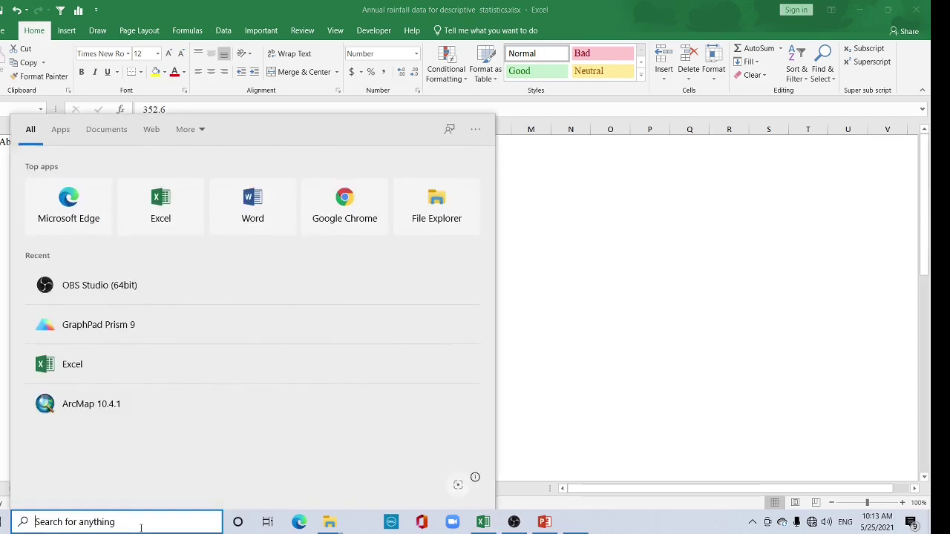
text(gr)
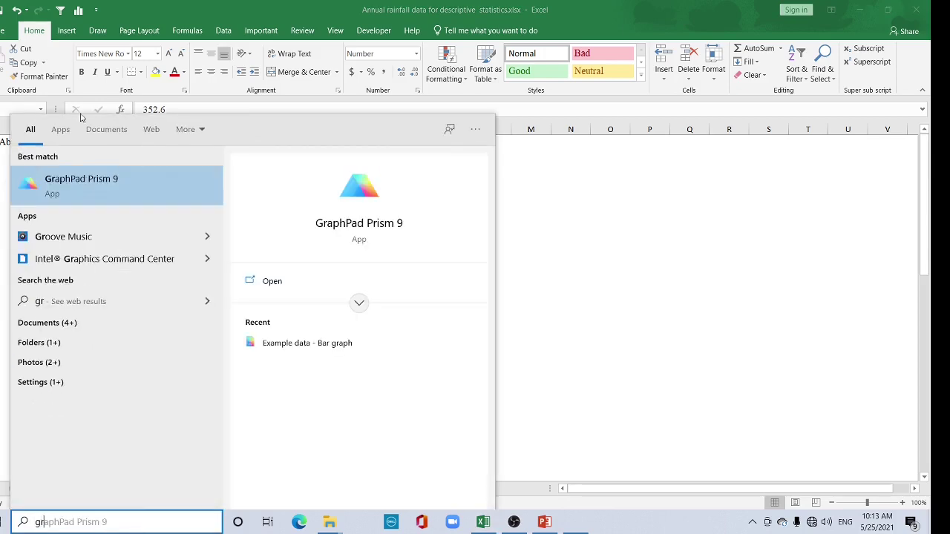
click(127, 198)
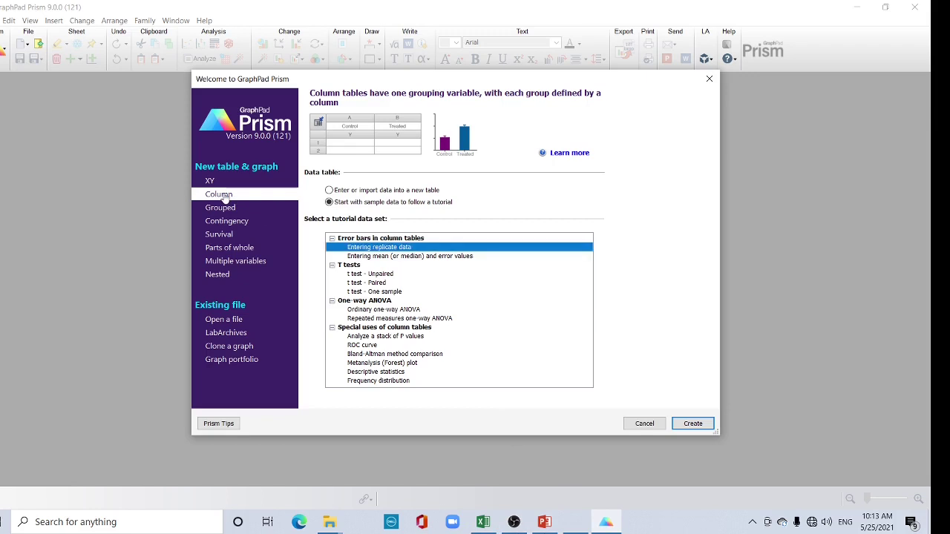
click(329, 203)
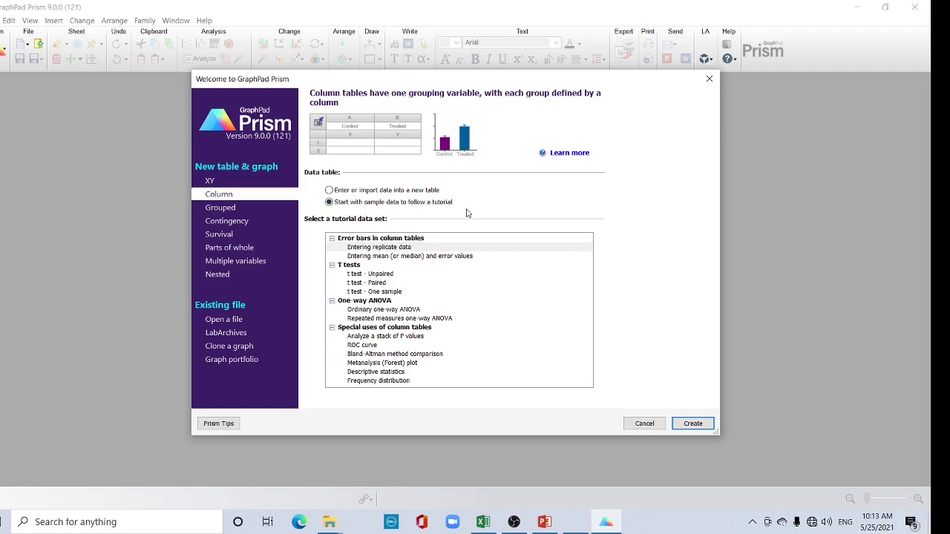
click(692, 424)
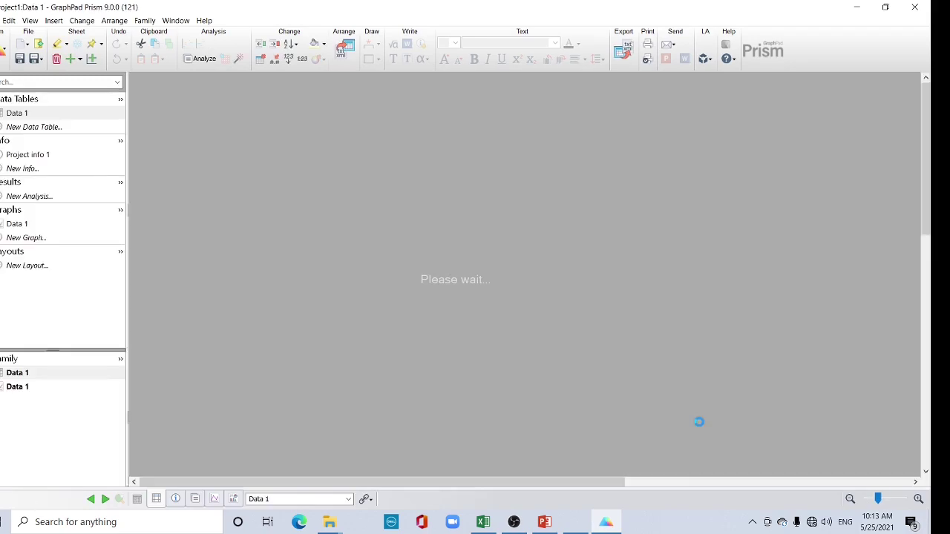
Switch to Excel and copy the entire rainfall table on Sheet1, including the station names.
key(alt+Tab)
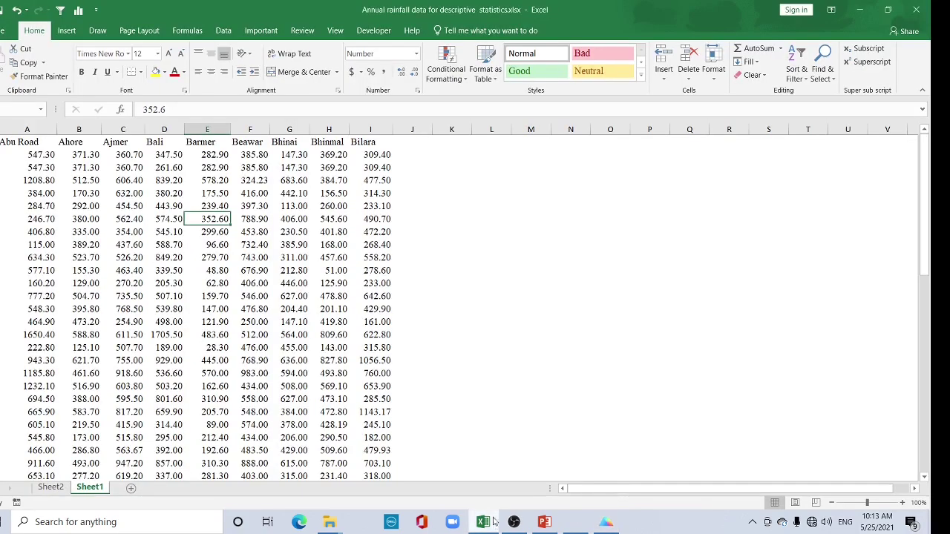
click(126, 245)
key(ctrl+a)
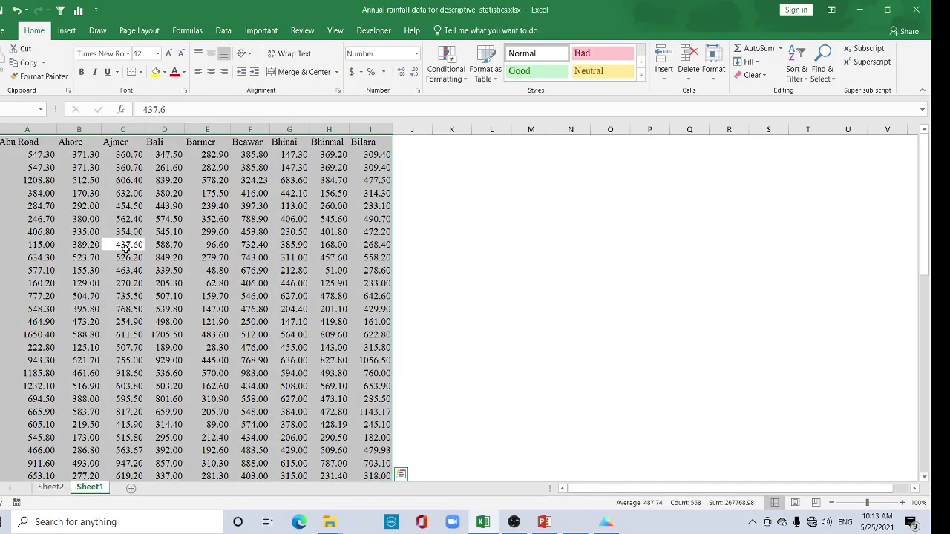
key(ctrl+c)
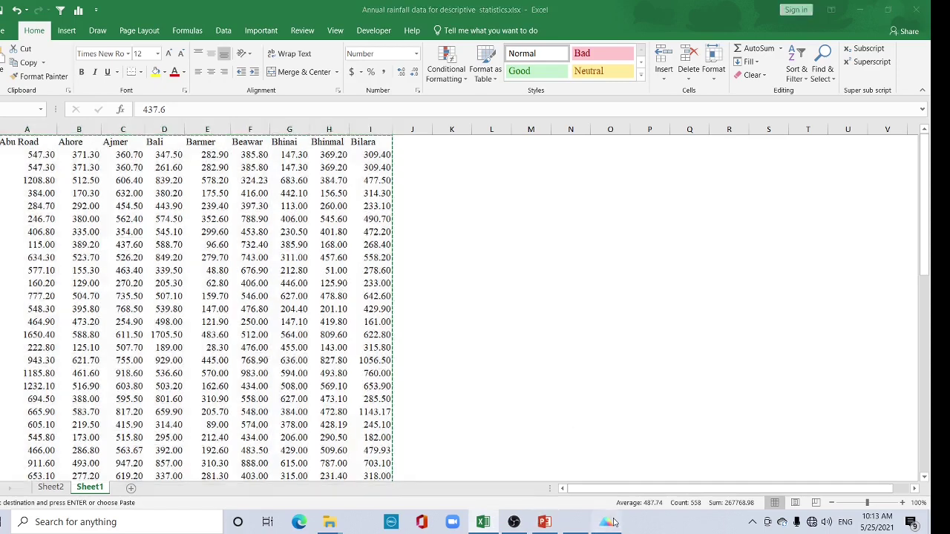
Switch to GraphPad Prism and paste the rainfall table over the sample data, starting at the Group A title.
key(alt+Tab)
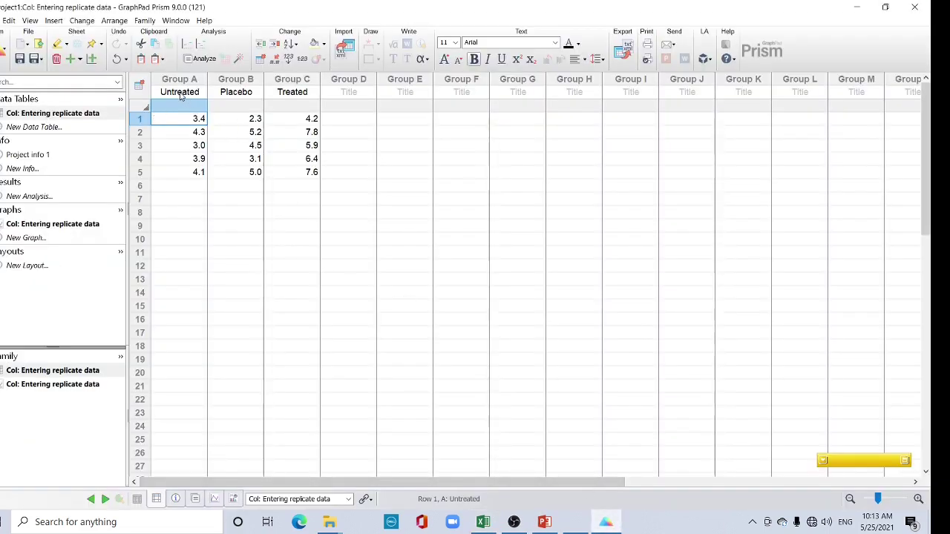
click(180, 92)
double_click(180, 93)
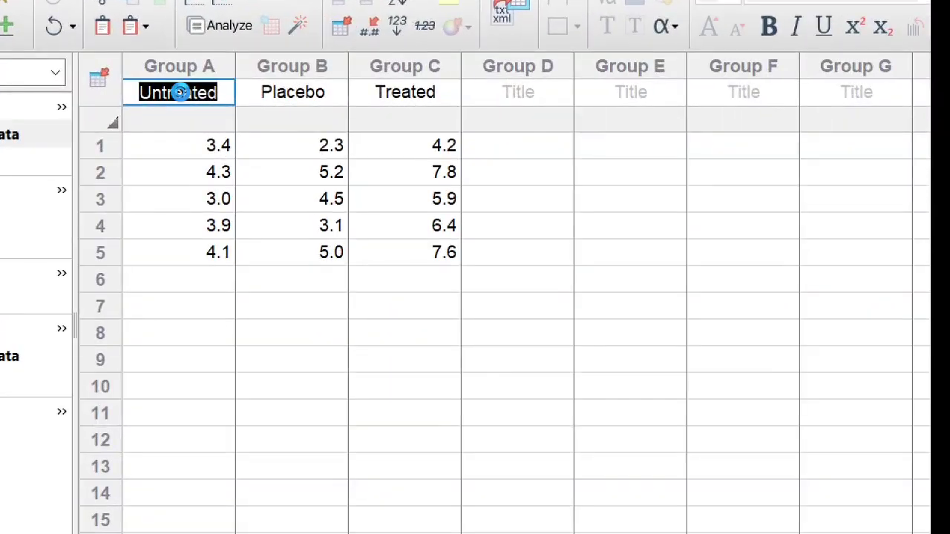
key(ctrl+v)
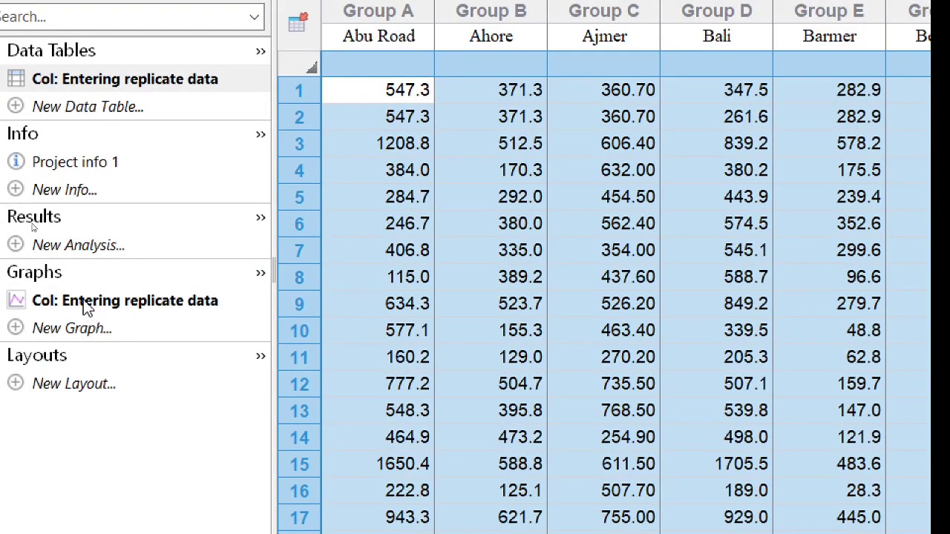
Open the graph of the pasted data and create it as a vertical Box & whiskers plot with Min to Max whiskers.
click(83, 304)
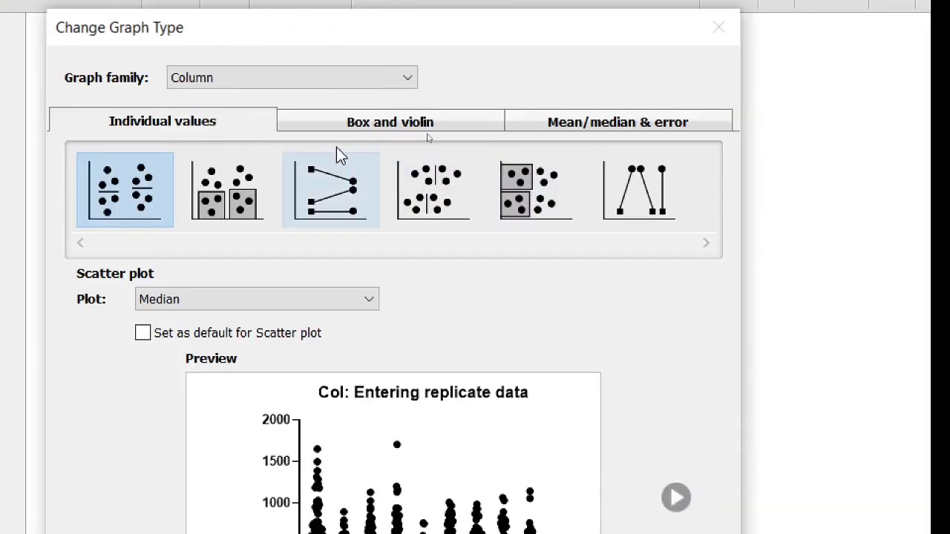
click(352, 126)
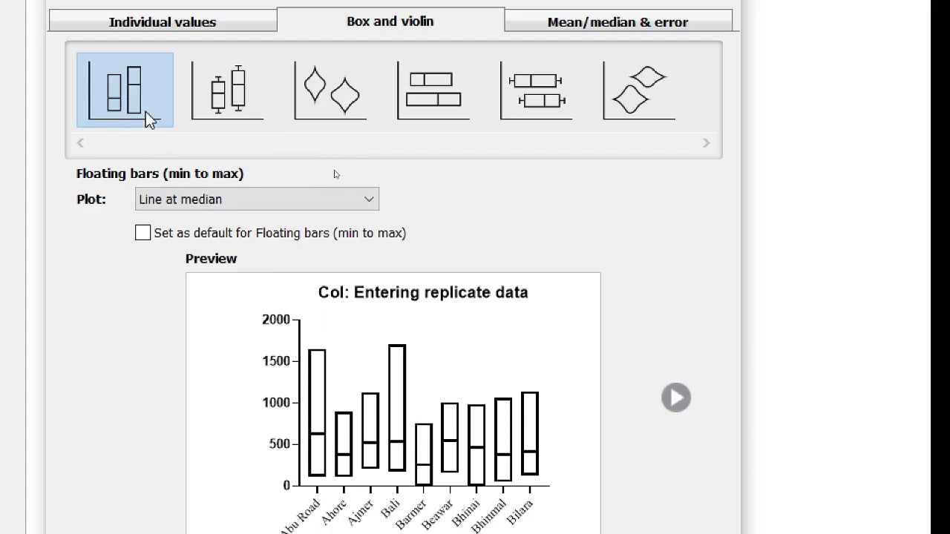
click(226, 86)
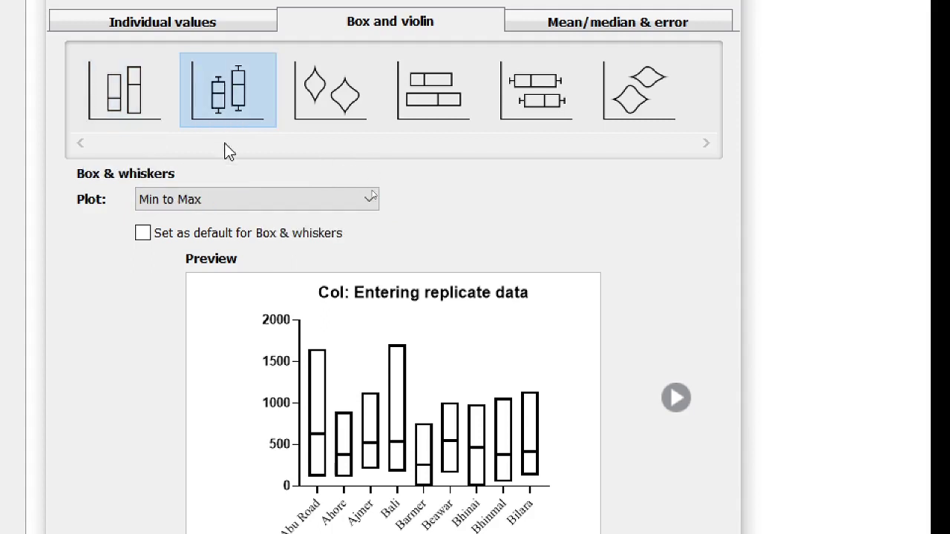
click(432, 98)
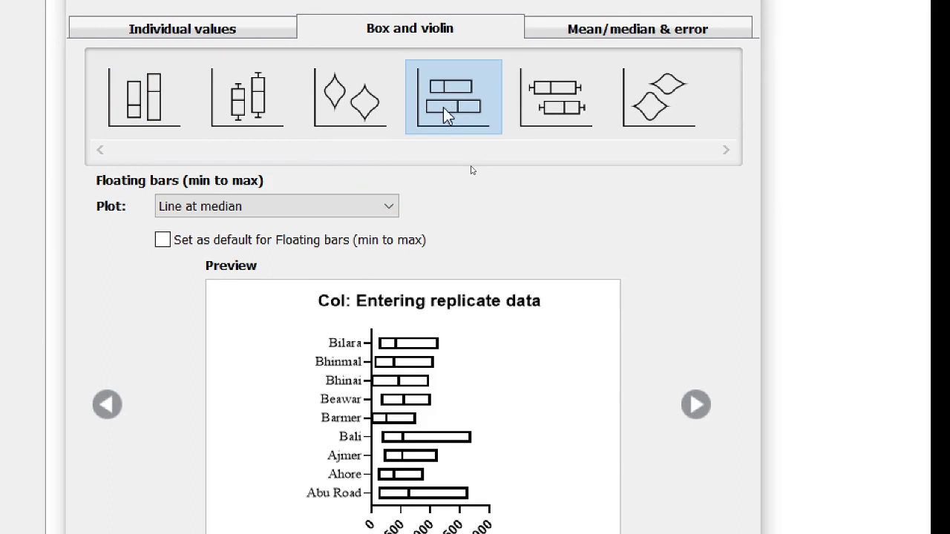
click(270, 108)
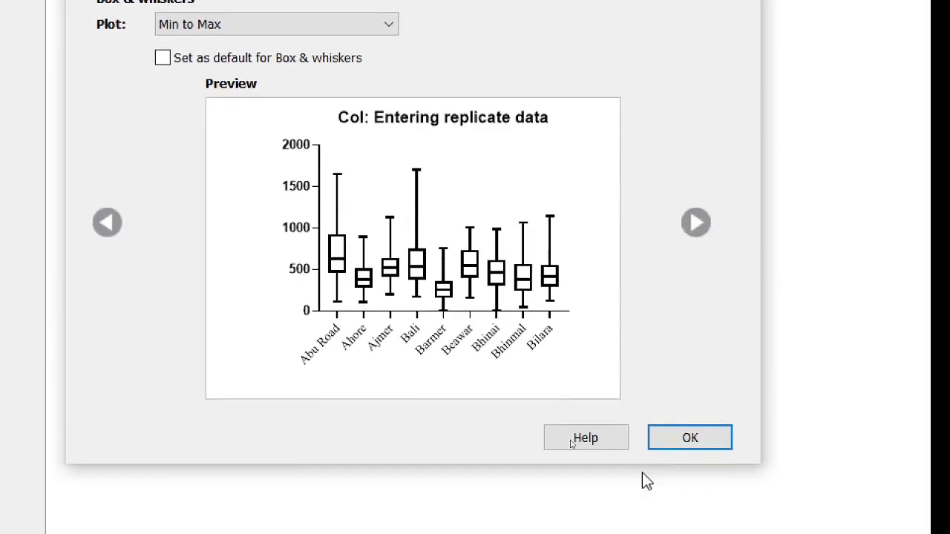
click(684, 417)
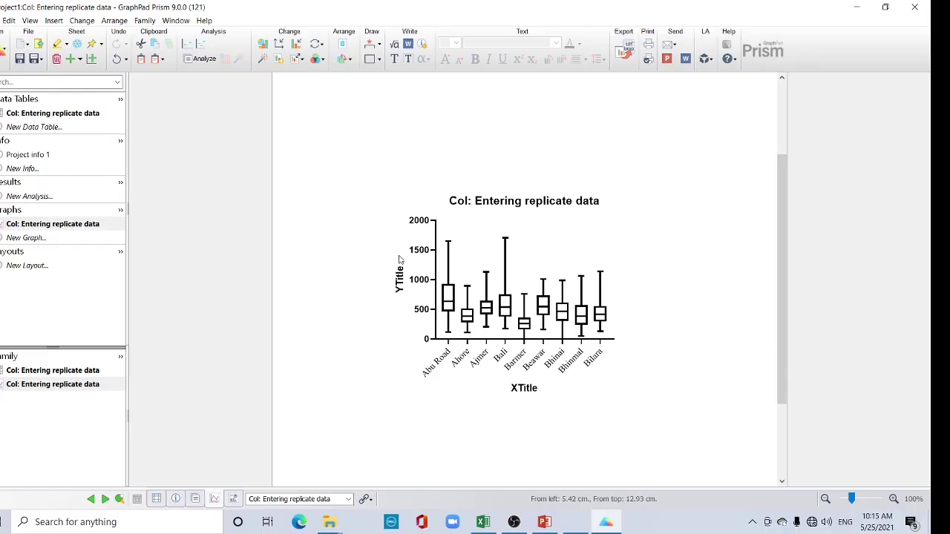
Open the Format Graph settings for the box plot and choose Min to Max whiskers.
double_click(398, 256)
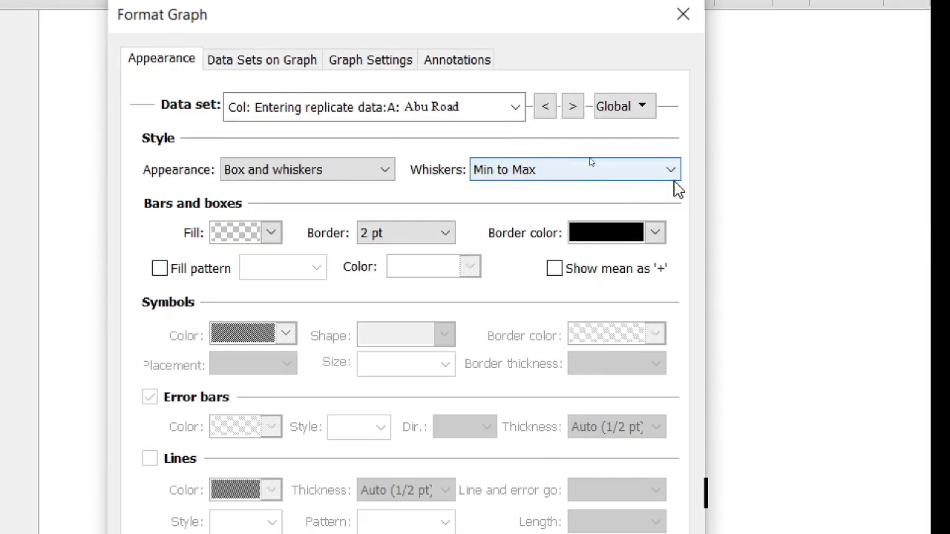
click(587, 153)
click(533, 194)
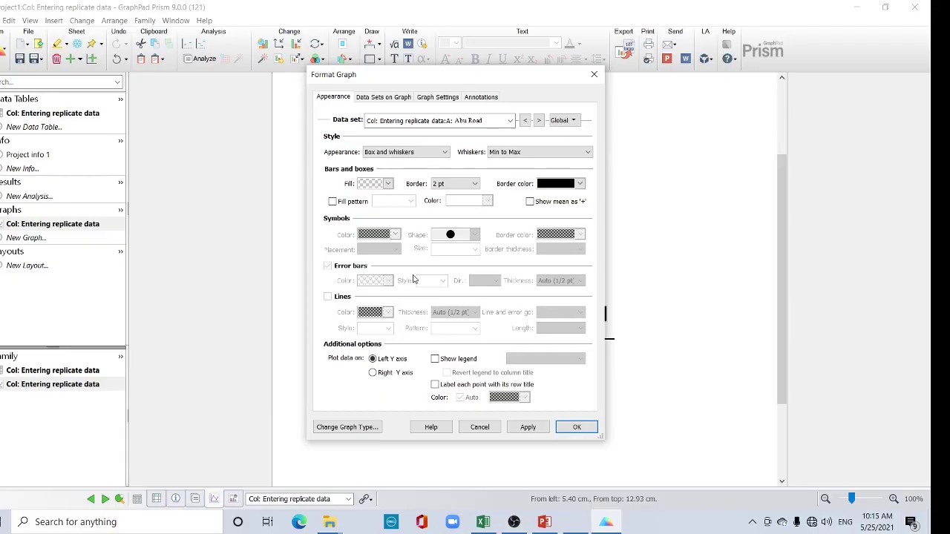
Set the box border thickness to 1/2 pt for all data sets and apply it to the graph.
click(454, 183)
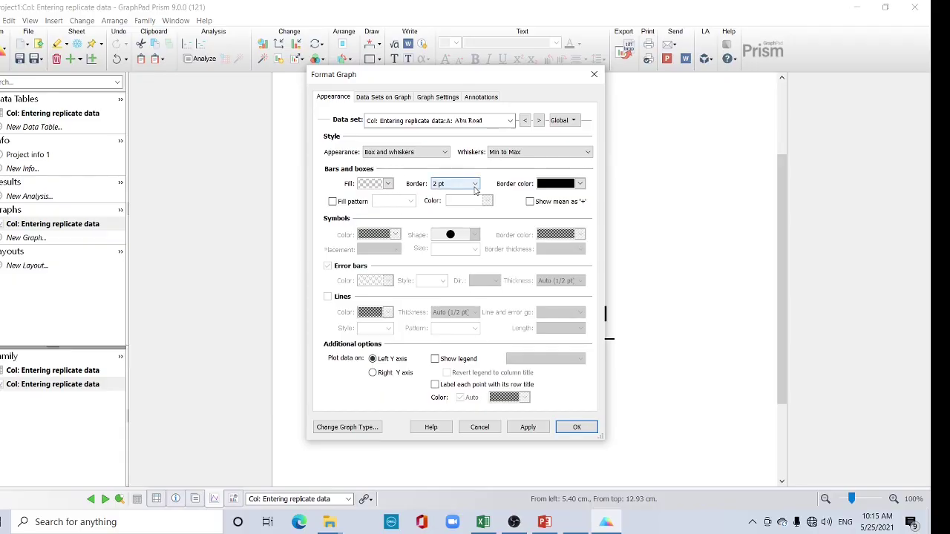
click(569, 135)
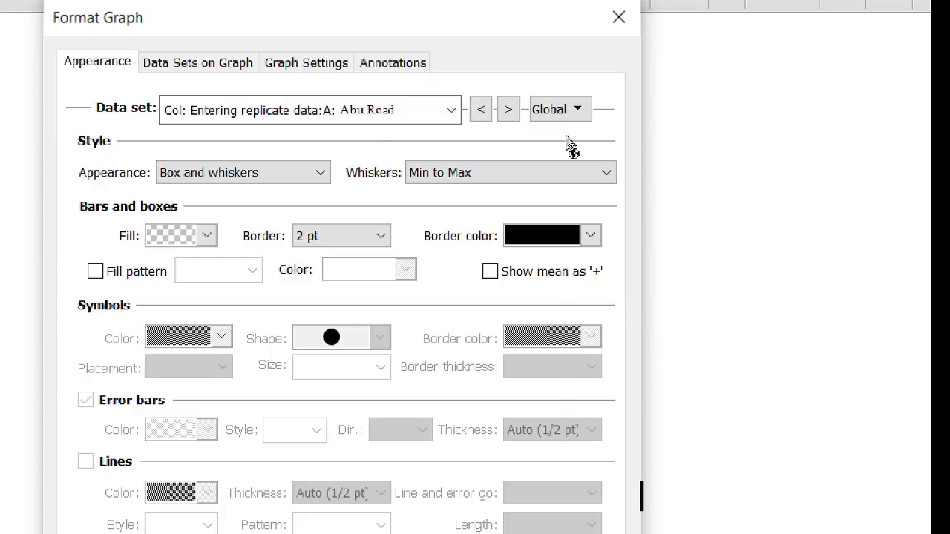
click(558, 116)
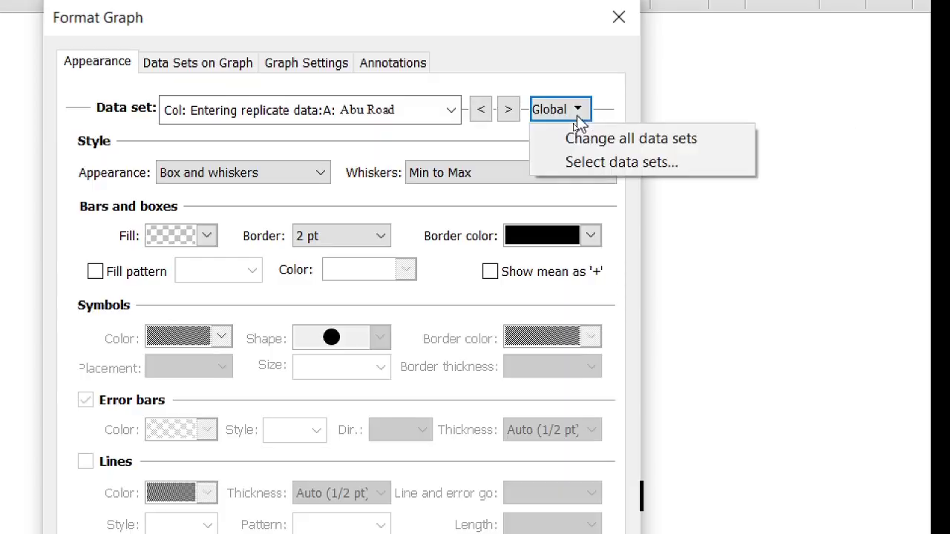
click(601, 138)
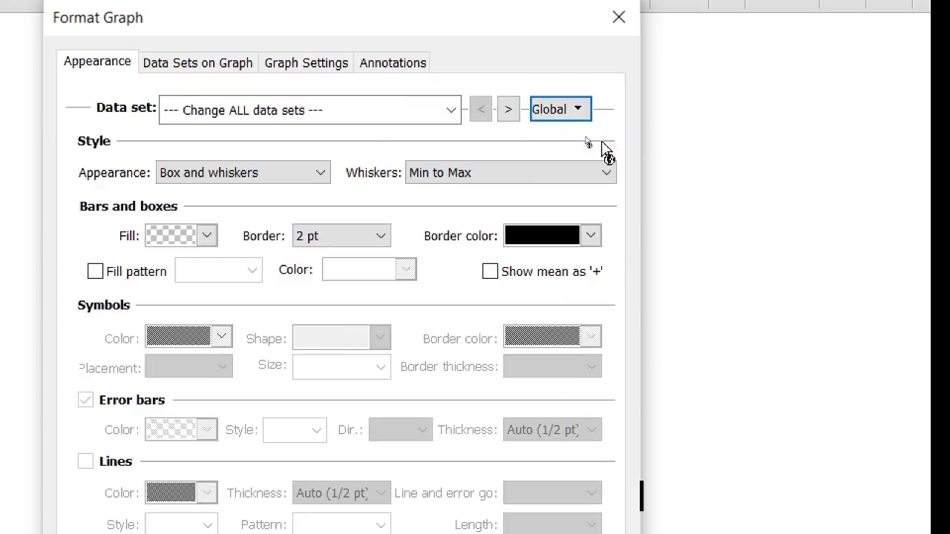
click(381, 245)
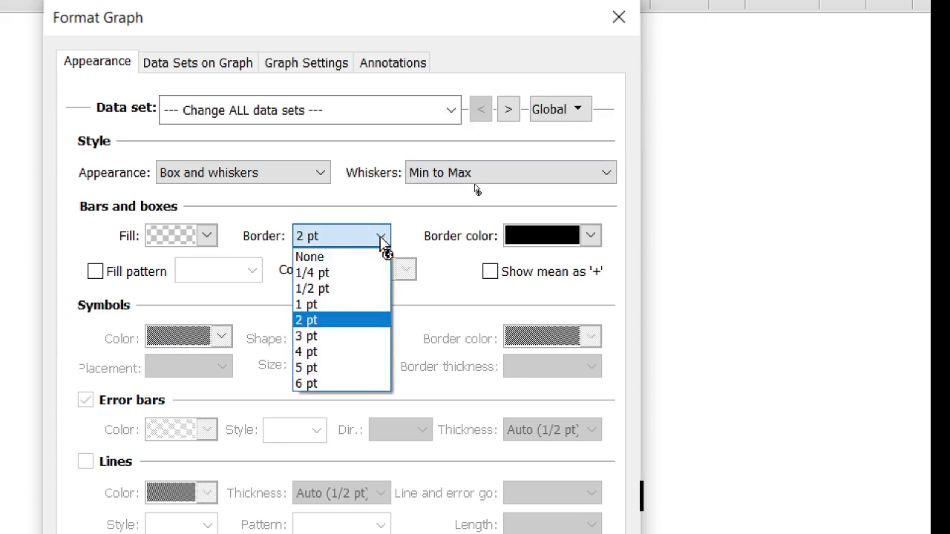
click(331, 294)
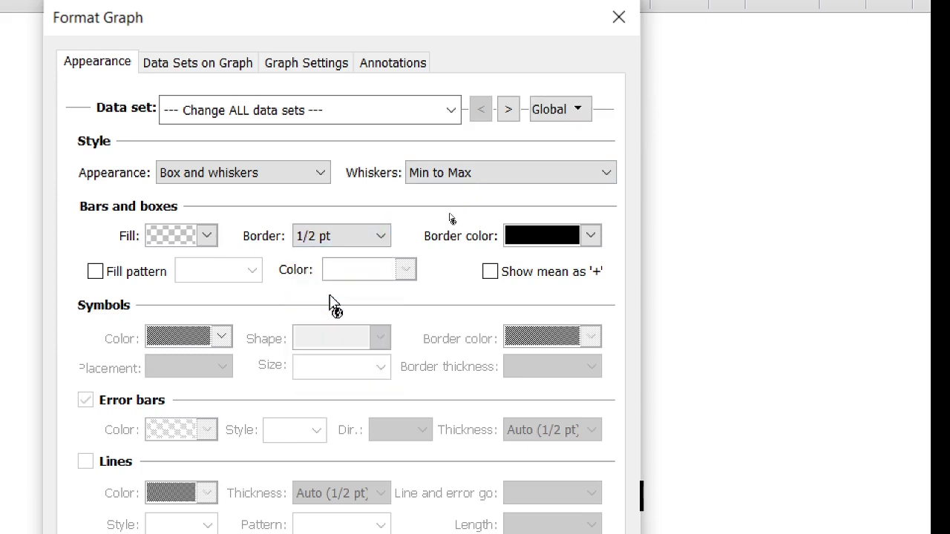
click(310, 434)
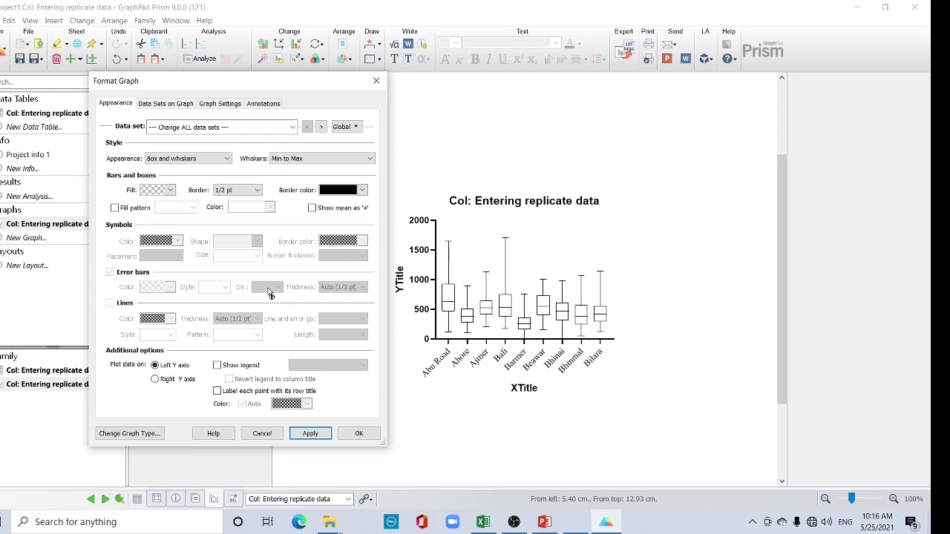
Fill the boxes of all data sets with bright green (colour 6C) and apply it to the graph.
click(256, 127)
click(256, 153)
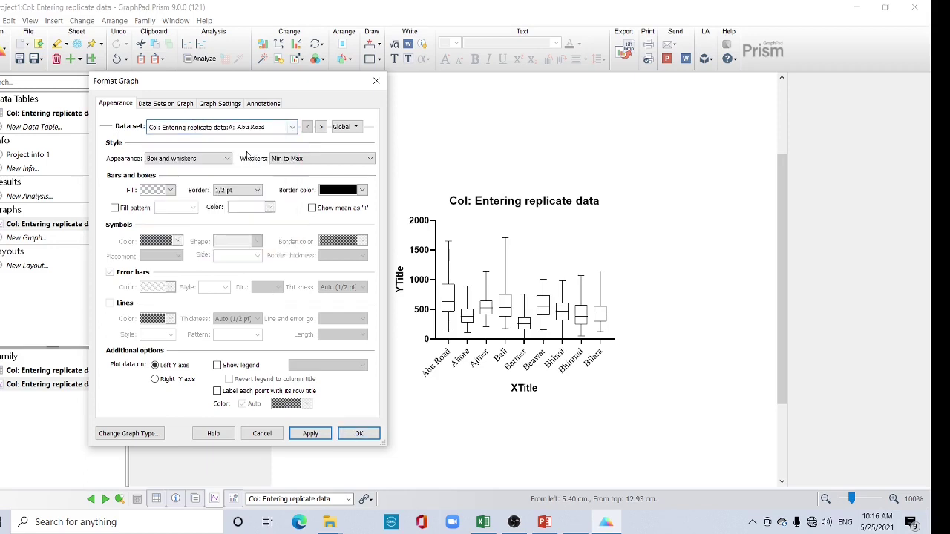
click(290, 128)
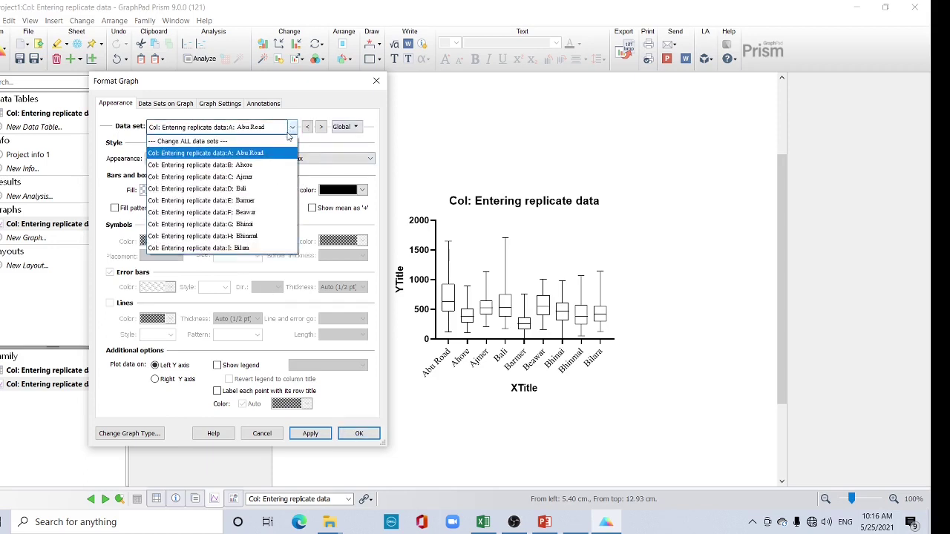
click(349, 128)
click(354, 130)
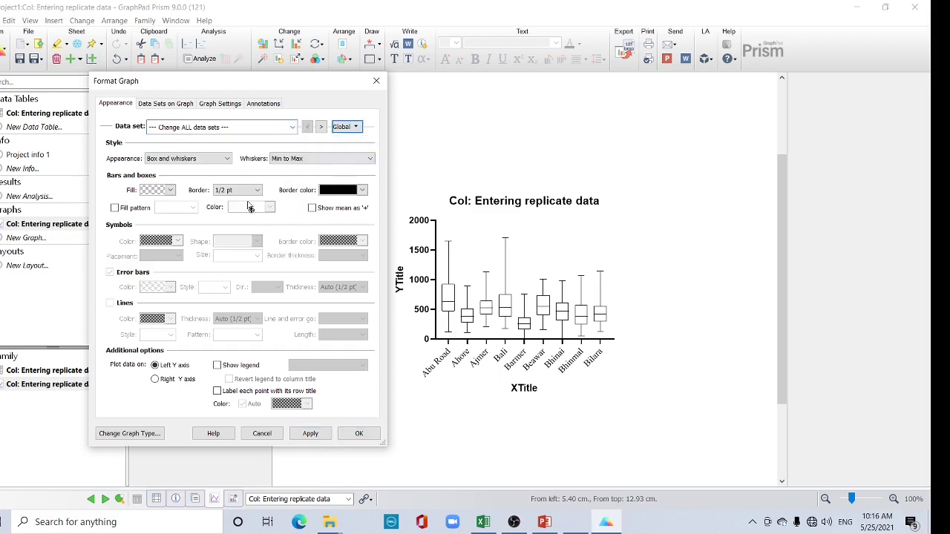
click(171, 191)
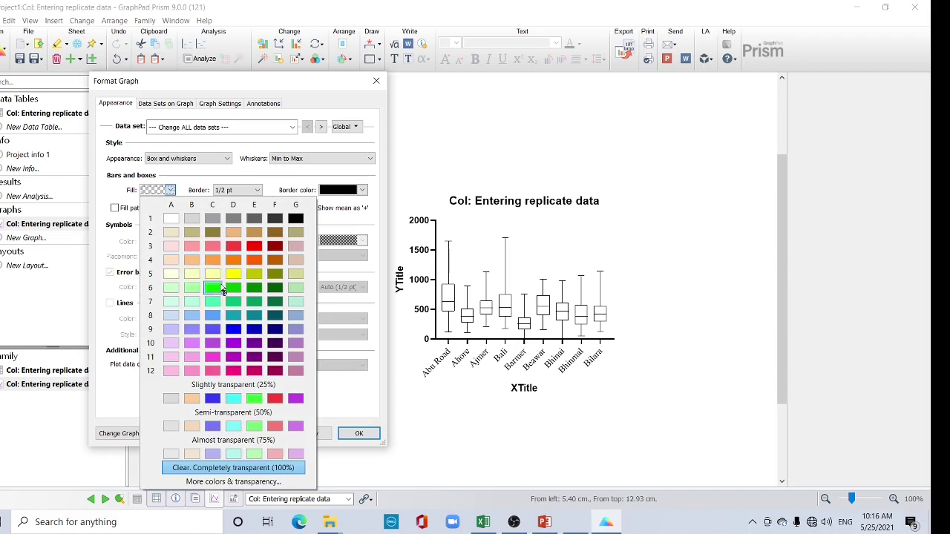
click(214, 288)
click(315, 434)
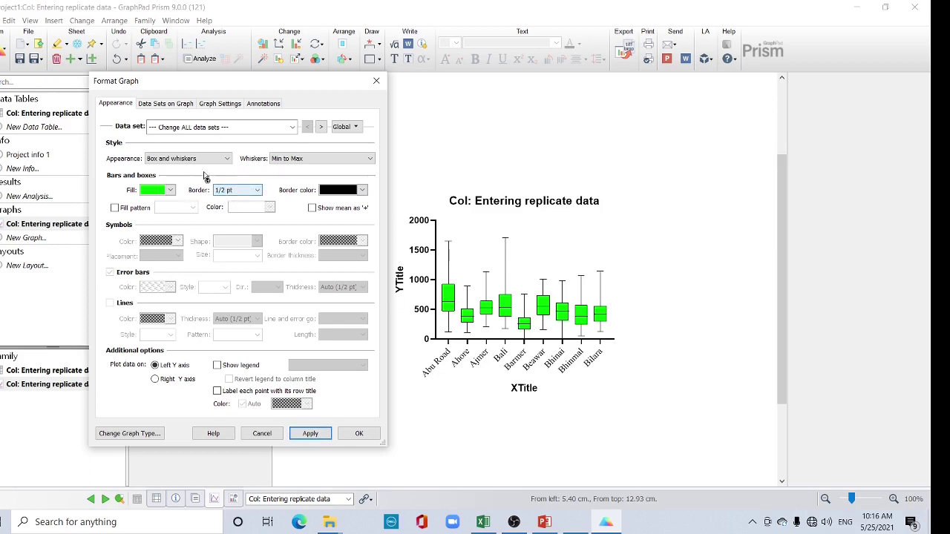
Fill the box of the Abu Road data set with light yellow (colour 5C) and apply it to the graph.
click(292, 127)
click(234, 154)
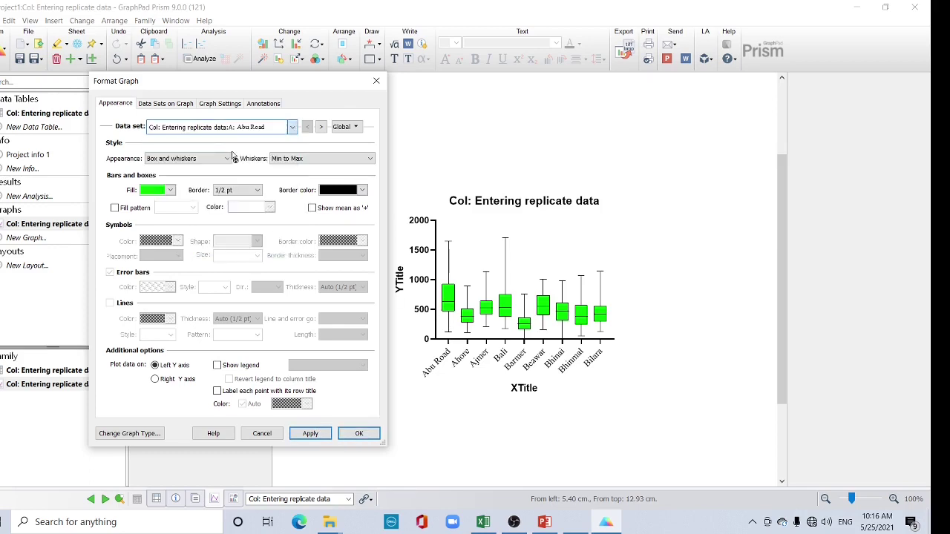
click(171, 192)
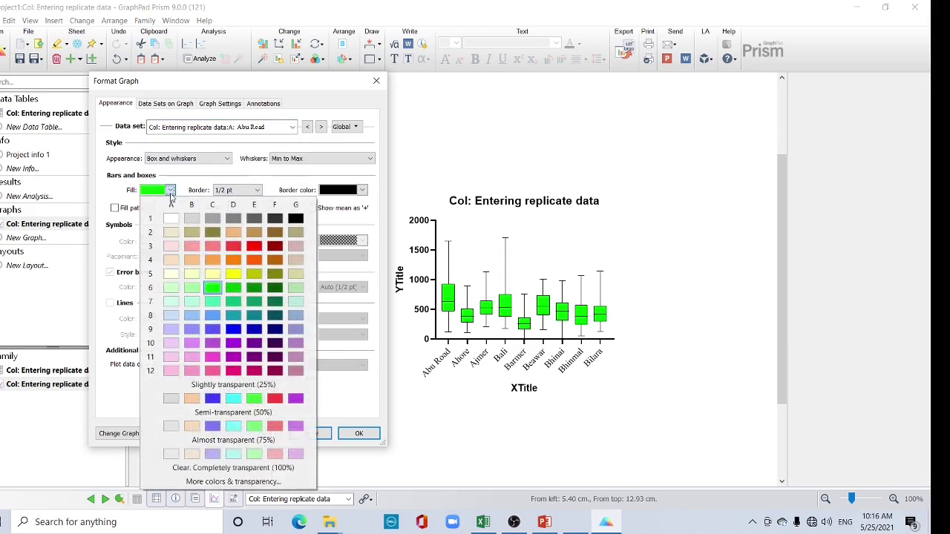
click(214, 264)
click(310, 433)
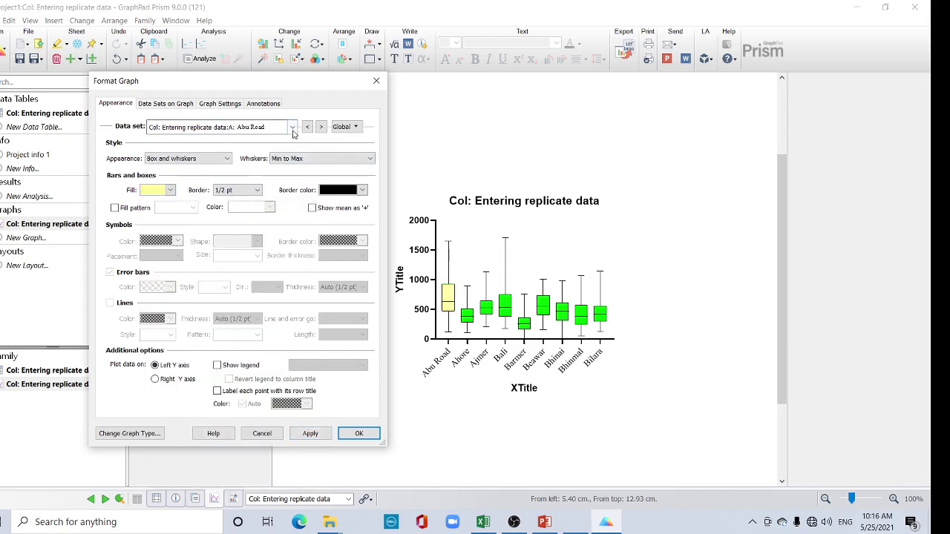
Fill the Ahore box with green (colour 6D) and the Ajmer box with blue (colour 9D).
click(320, 127)
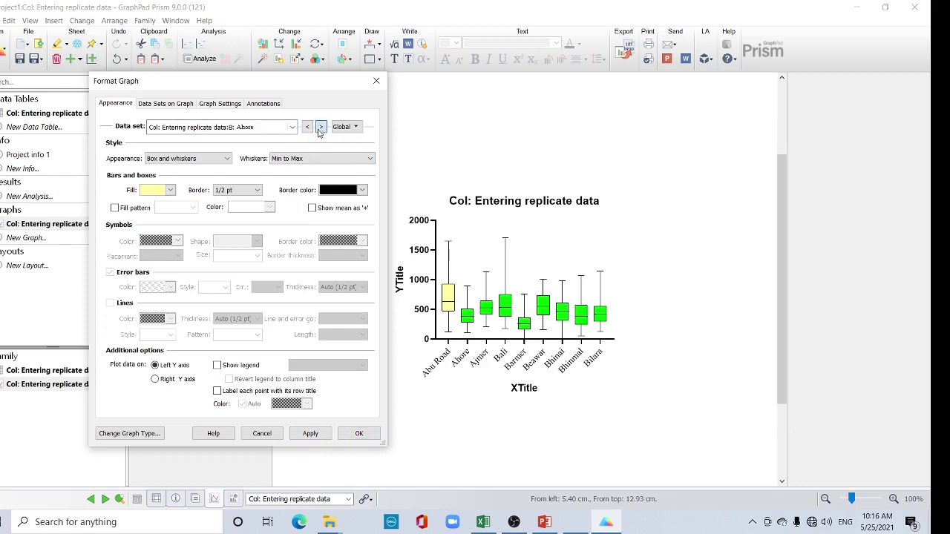
click(170, 190)
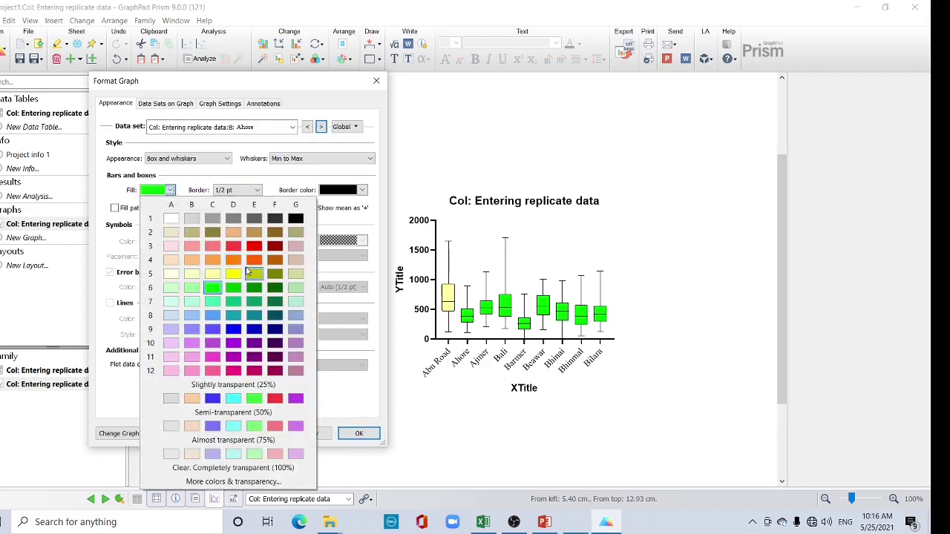
click(236, 292)
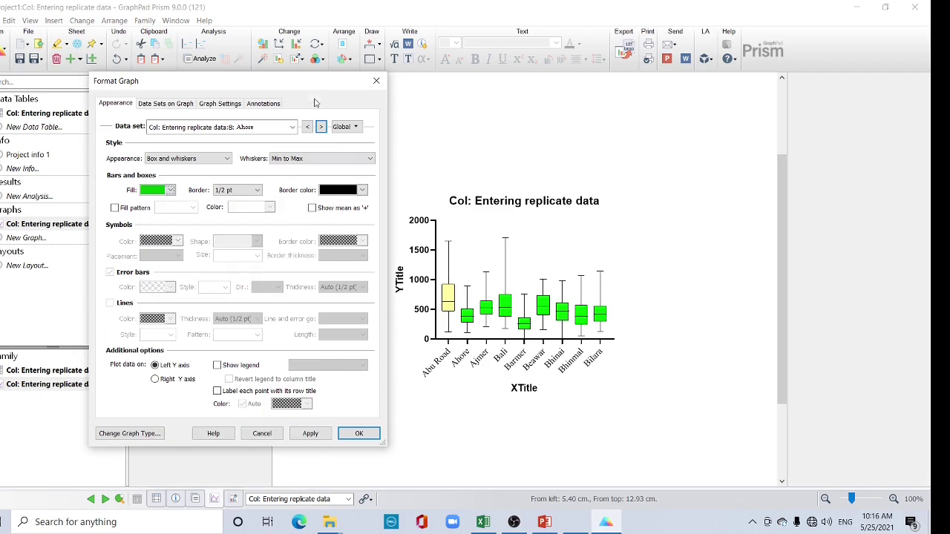
click(321, 127)
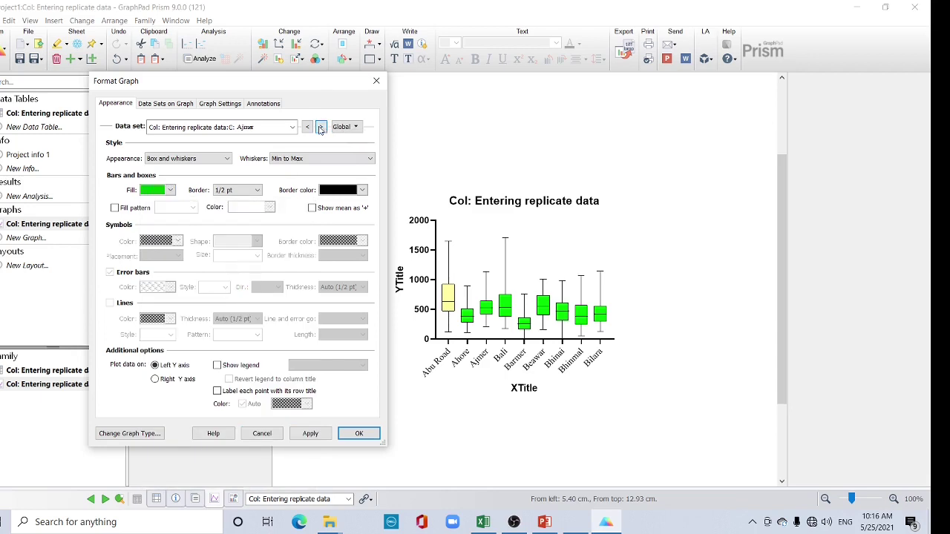
click(171, 192)
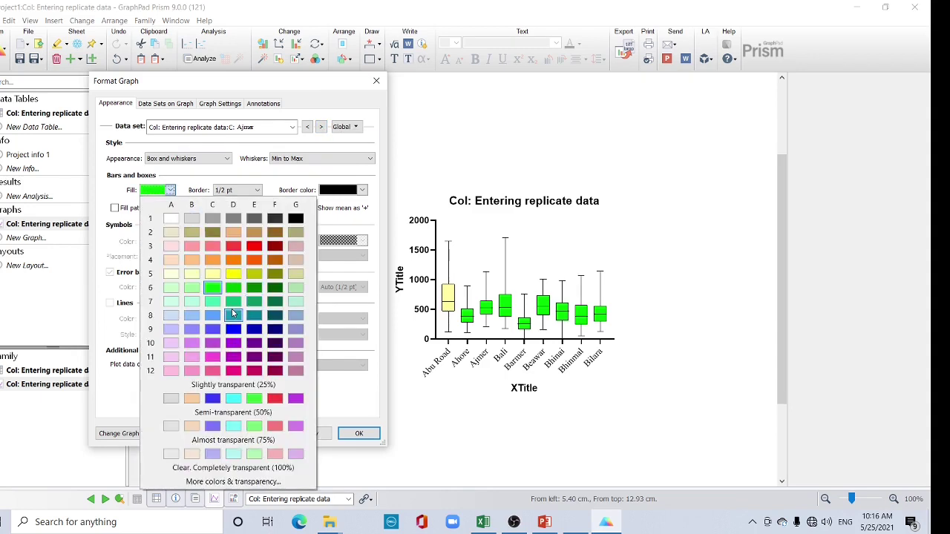
click(233, 328)
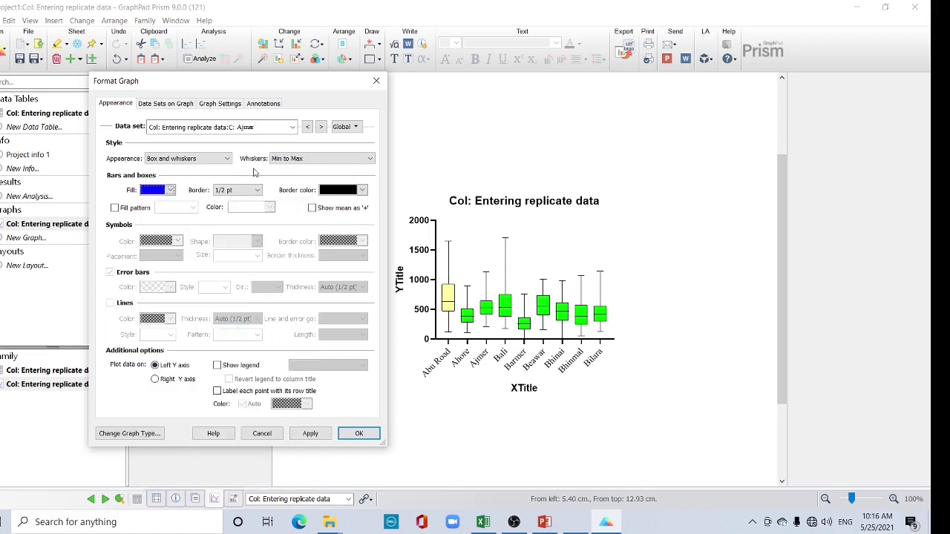
Fill the Bali box with orange (colour 4D) and the Barmer box with purple (colour 11D).
click(320, 127)
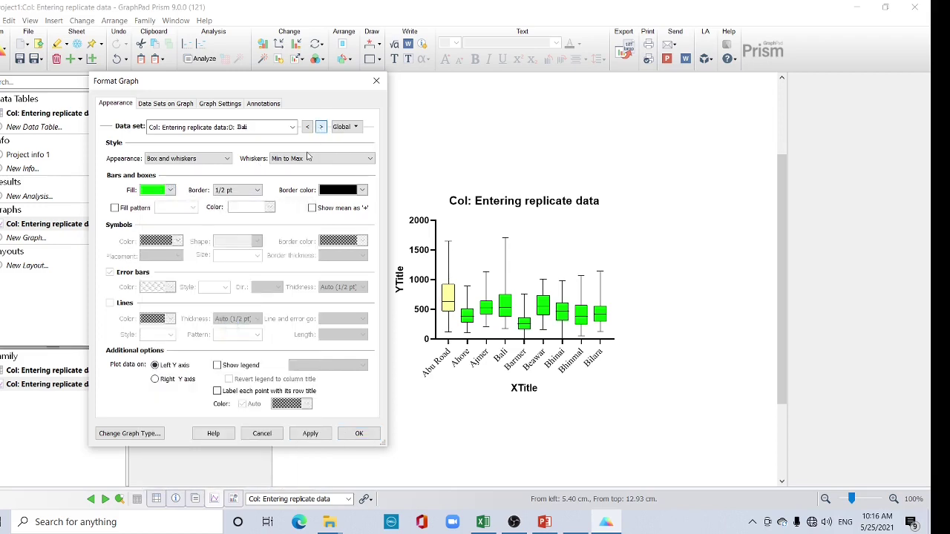
click(171, 192)
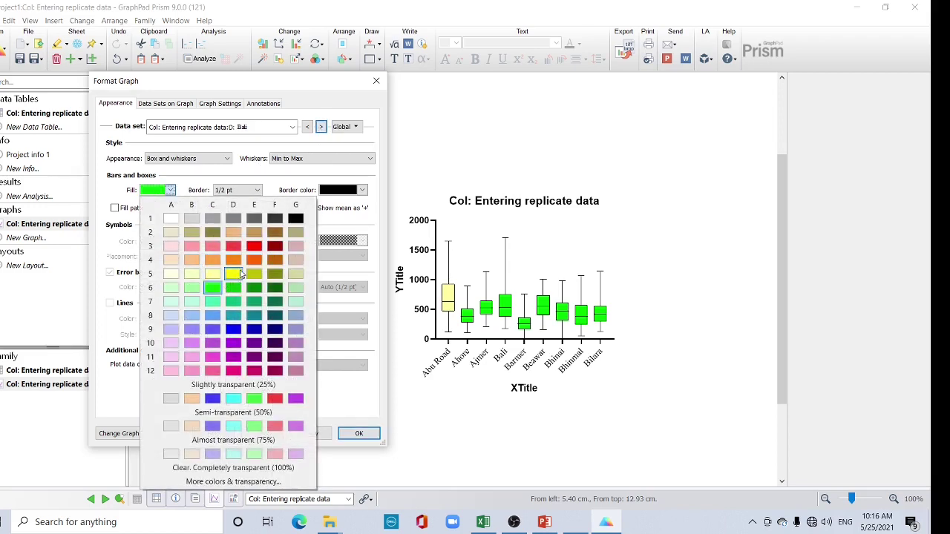
click(235, 257)
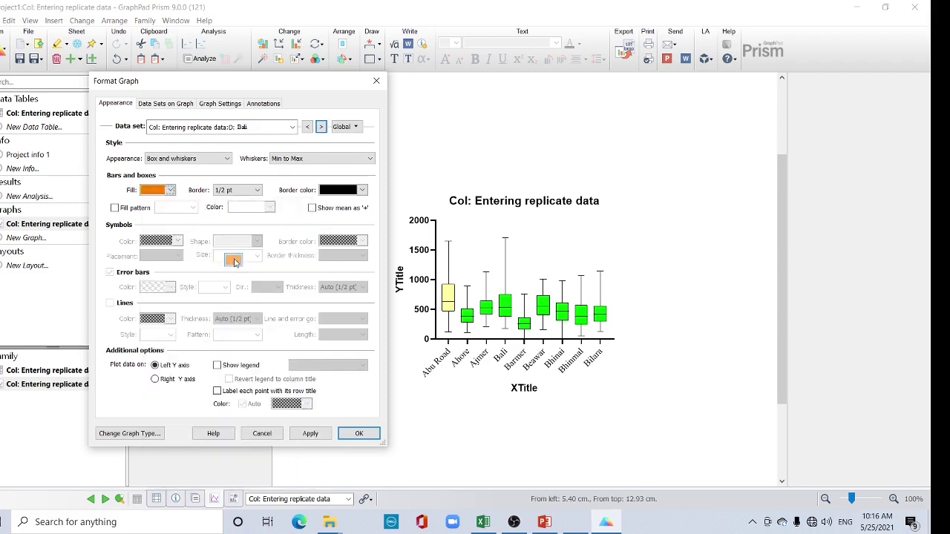
click(321, 127)
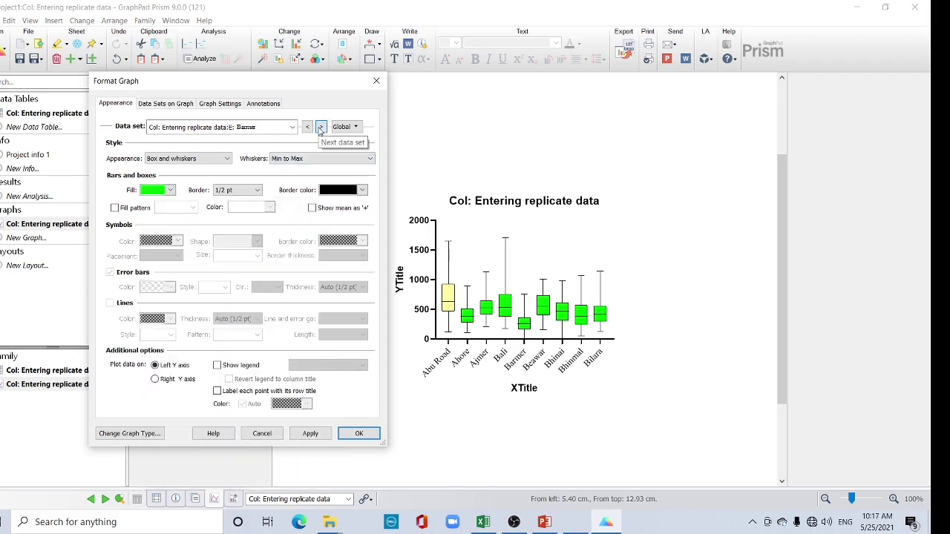
click(171, 192)
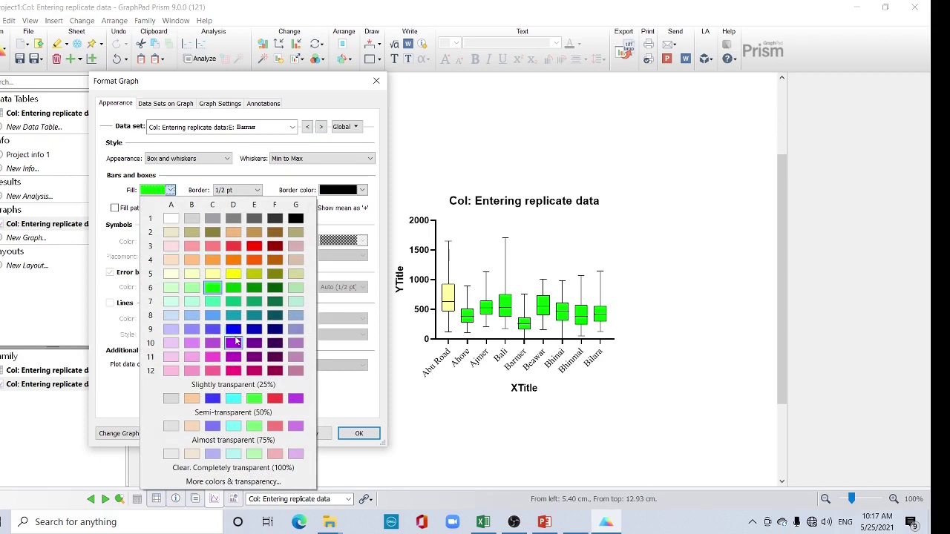
click(233, 358)
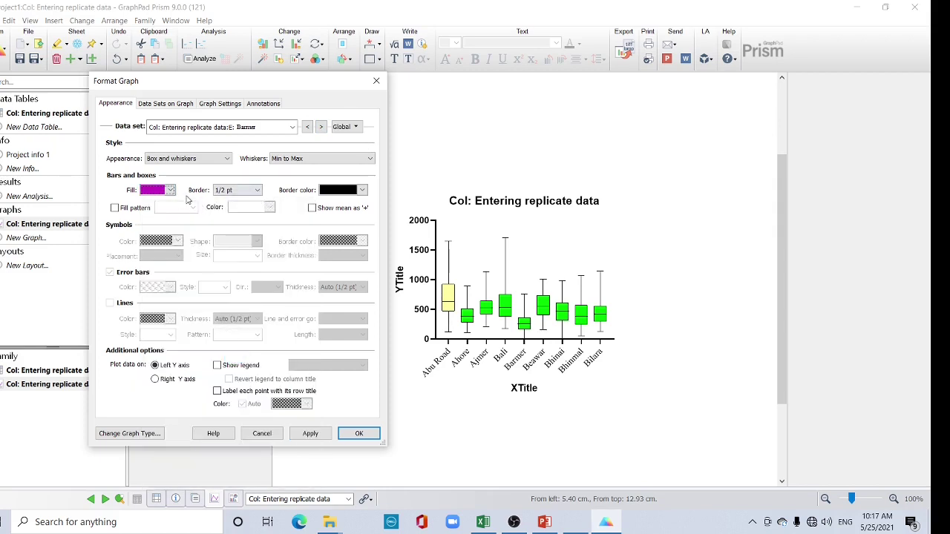
Fill the Beawar box with brown (colour 2E) and the Bhinai box with light orange (colour 2D).
click(320, 126)
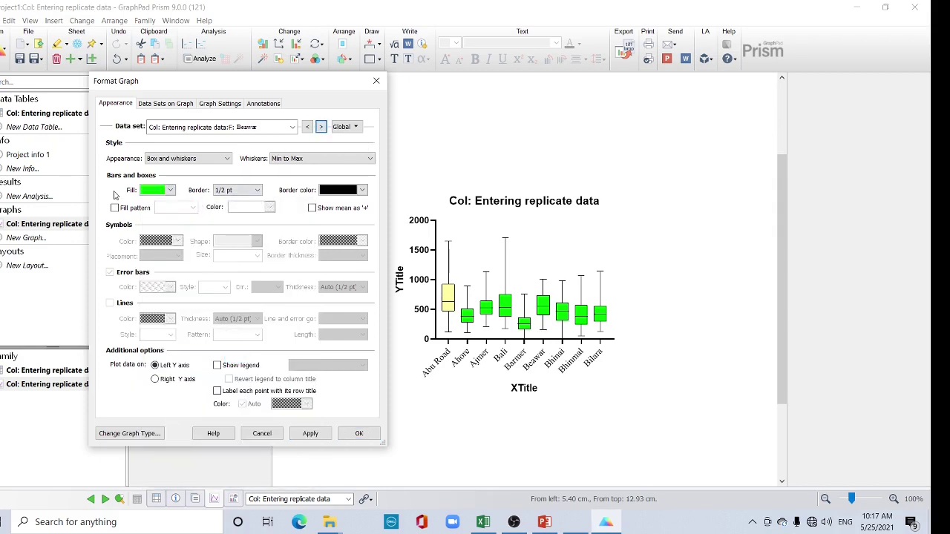
click(170, 191)
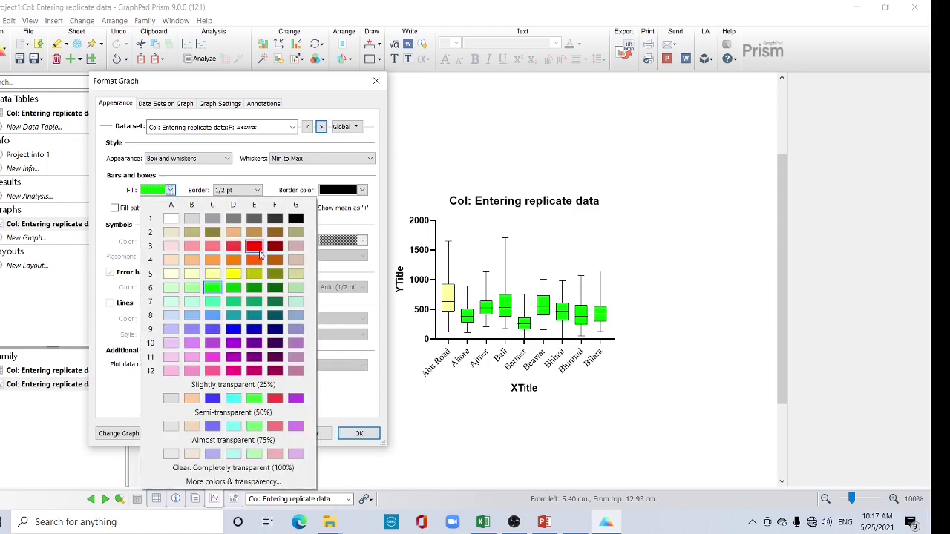
click(256, 236)
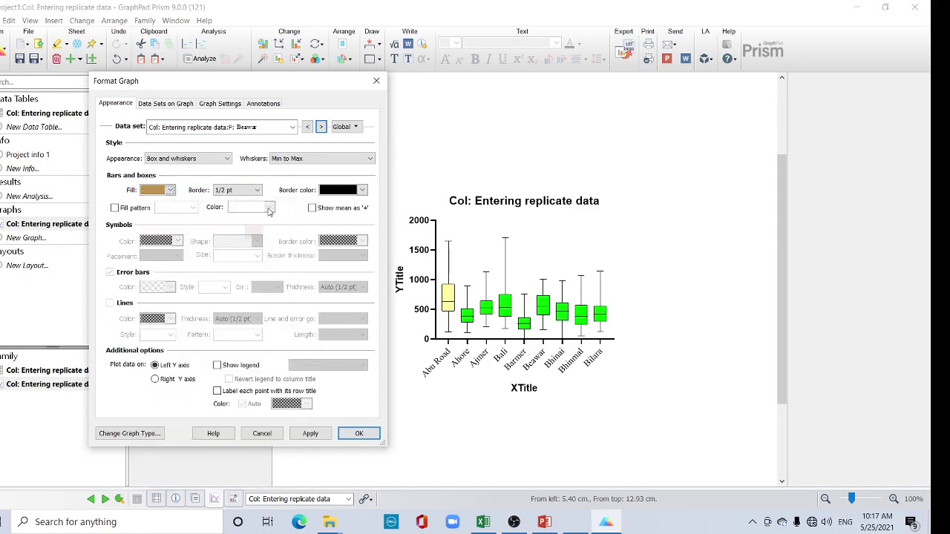
click(321, 126)
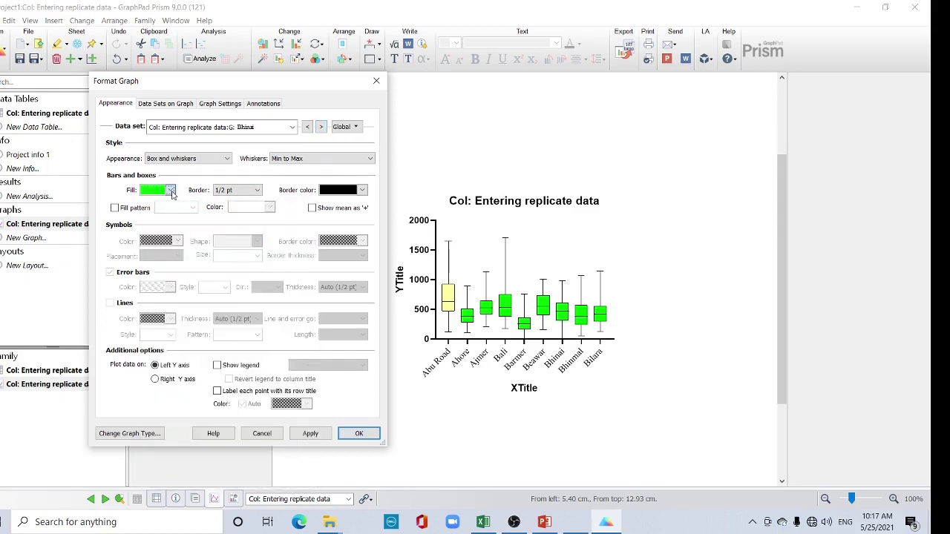
click(170, 191)
click(234, 235)
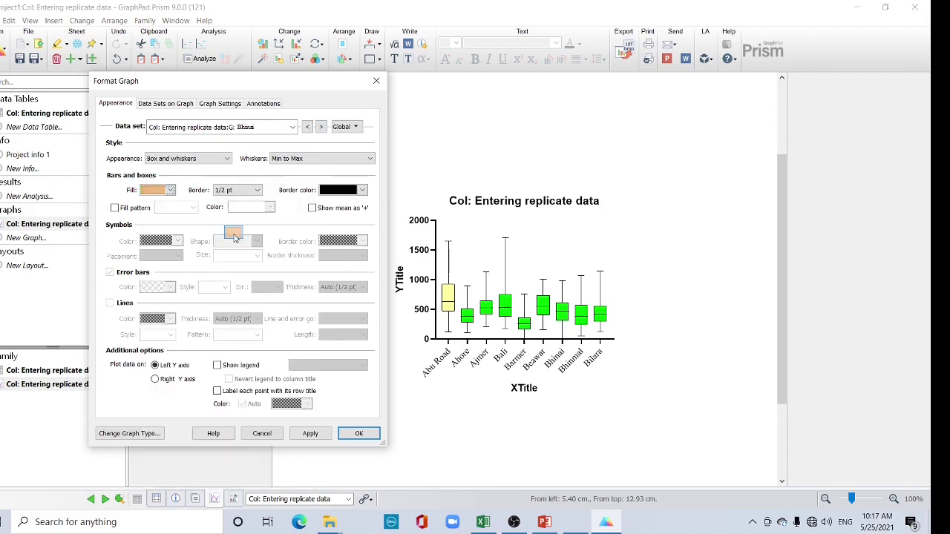
Skip the Bhinmal data set, fill the Bilara box with teal (colour 8D), and apply the pending fills to the graph.
click(321, 127)
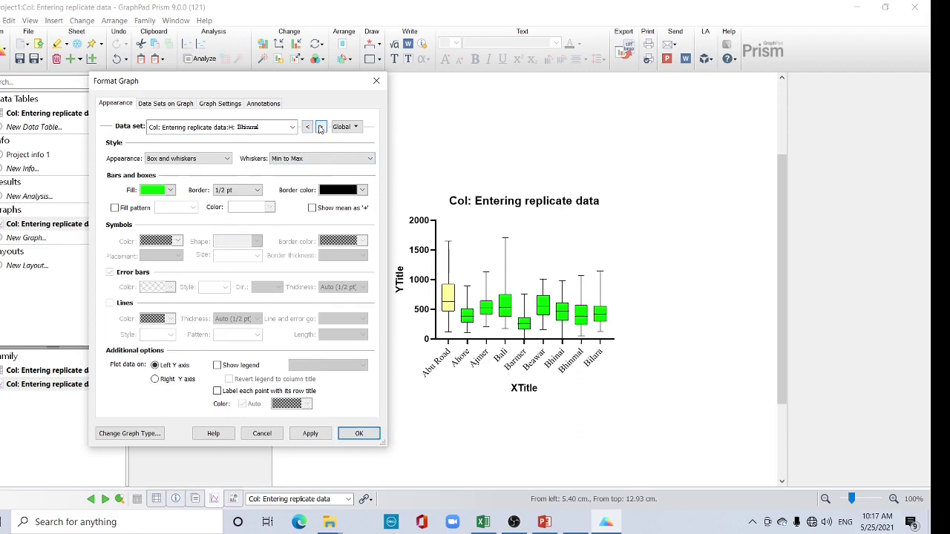
click(321, 127)
click(170, 191)
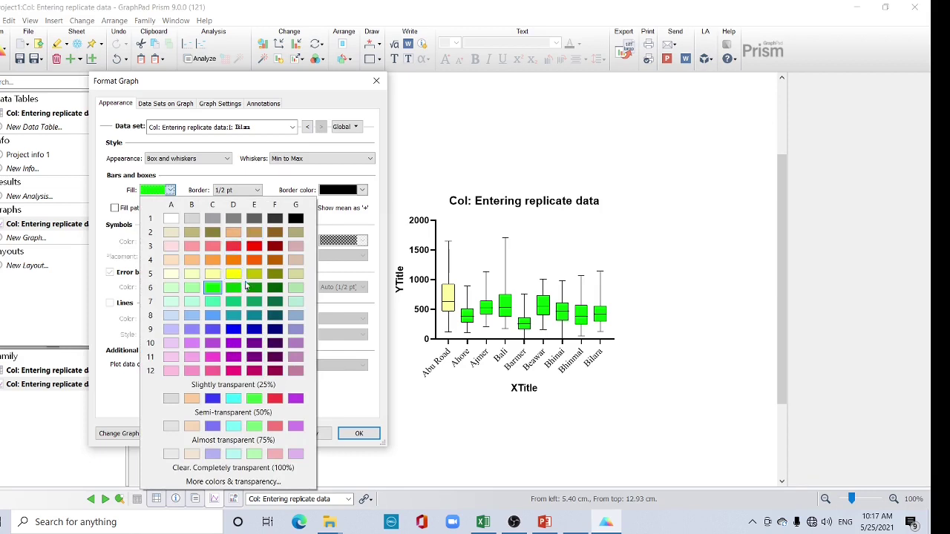
click(233, 315)
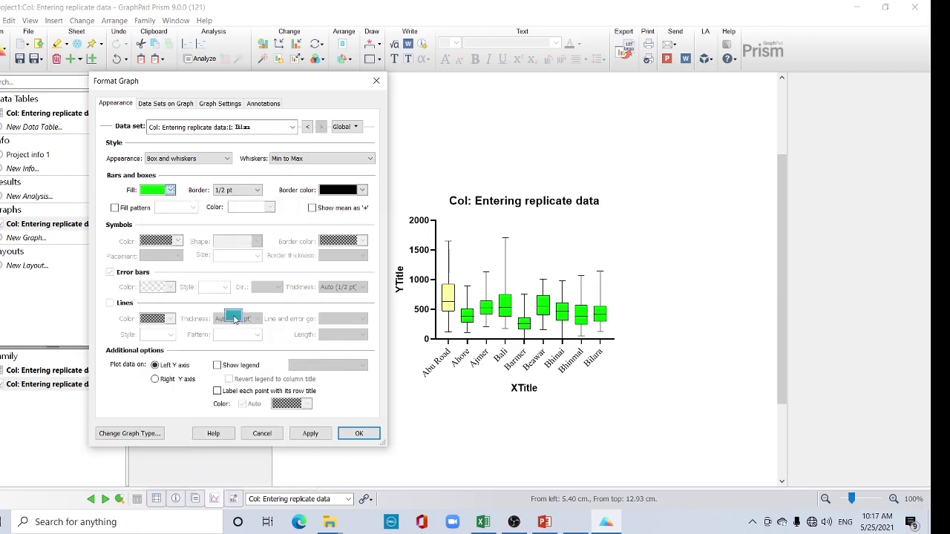
click(313, 434)
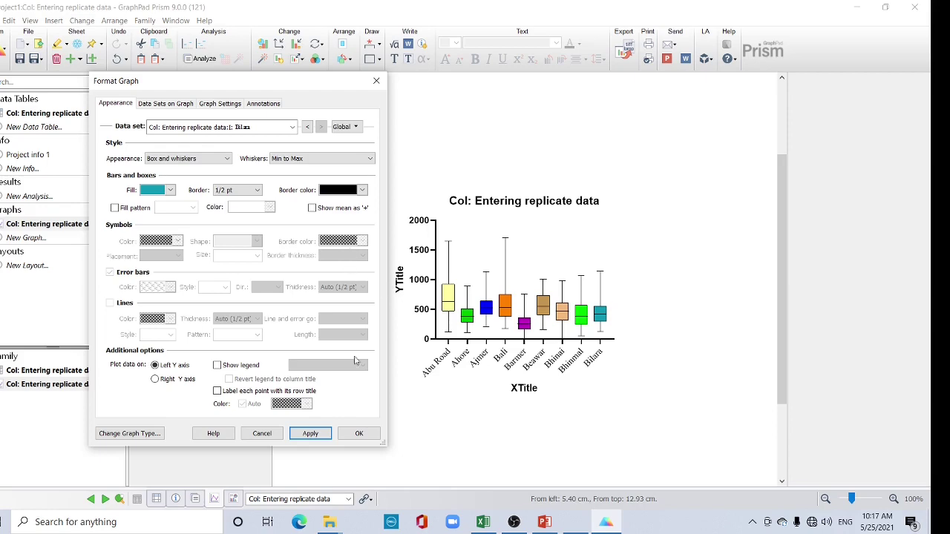
Close the Format Graph settings and open the Format Axes settings at Frame and Origin.
key(ctrl+shift+Tab)
click(376, 80)
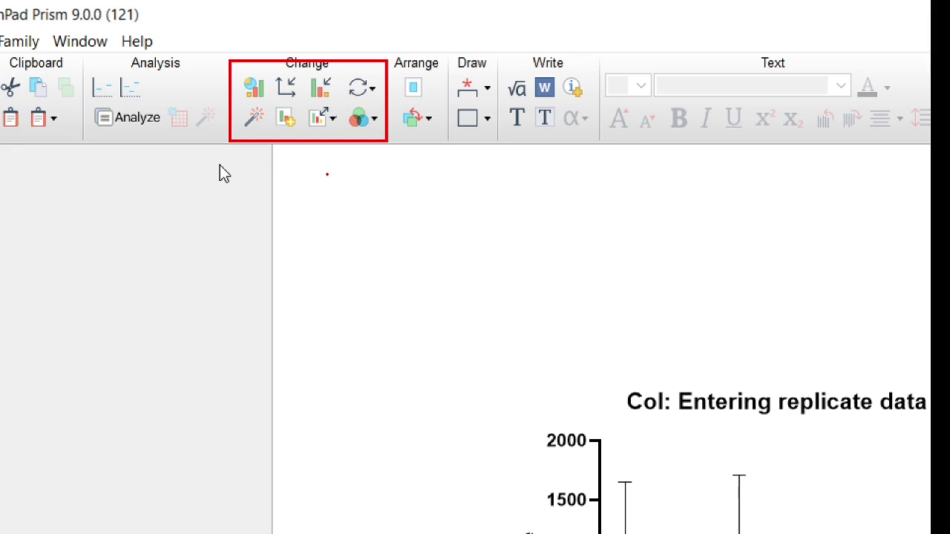
click(289, 88)
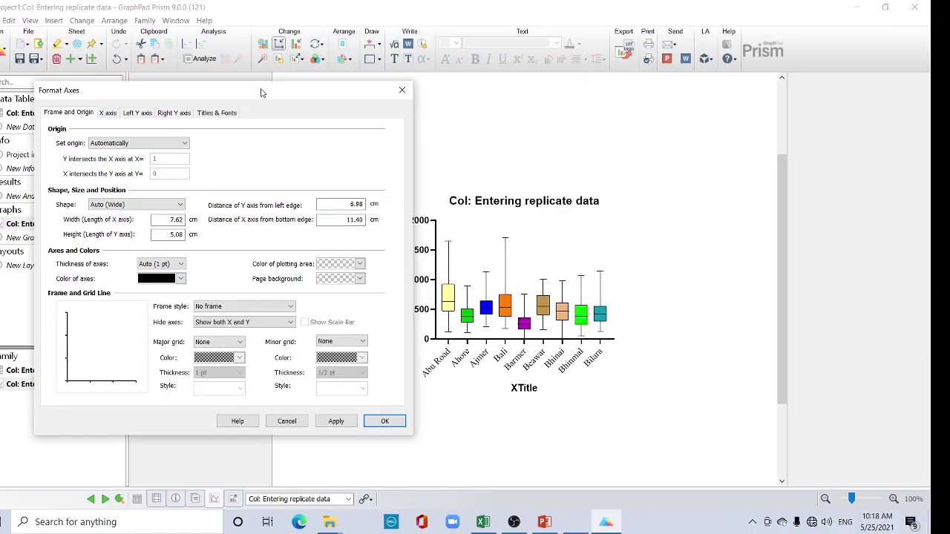
drag(261, 92, 259, 96)
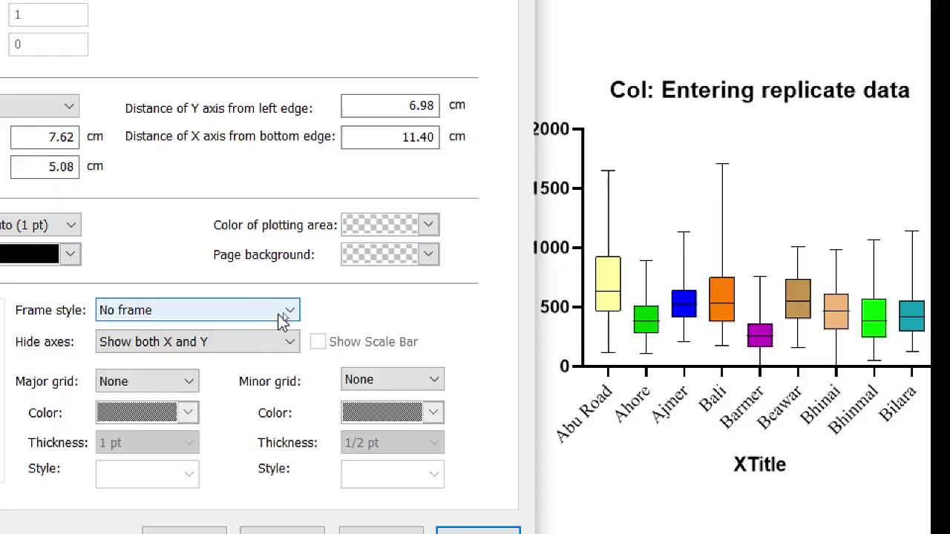
Apply a Plain Frame to the graph and resize it to 12.62 cm wide by 8.08 cm high.
click(288, 312)
click(204, 367)
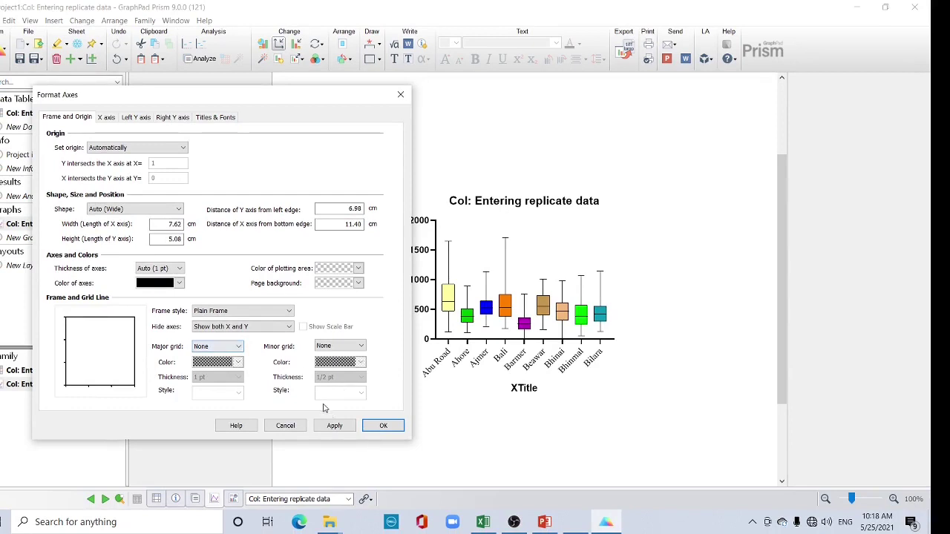
click(339, 428)
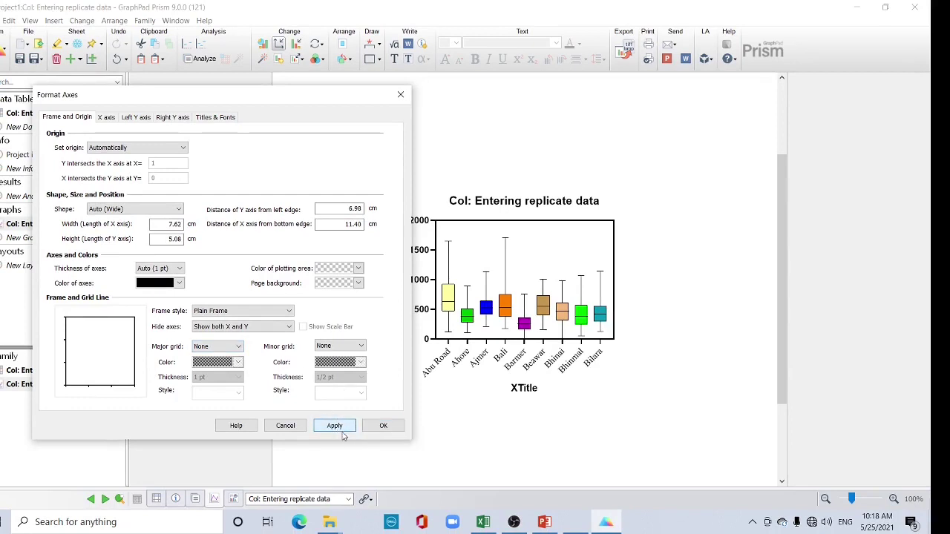
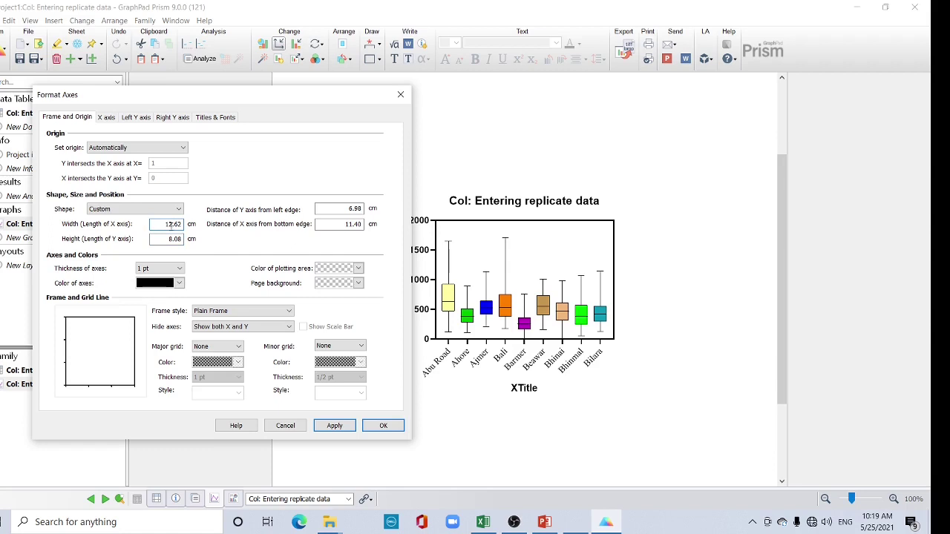
click(339, 427)
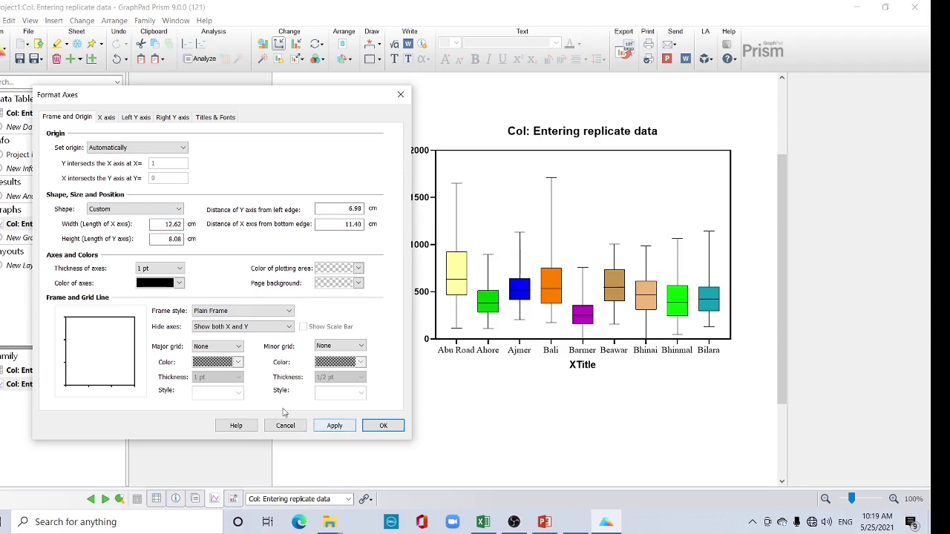
Set the X axis ticks direction to Both and apply it to the graph.
click(102, 118)
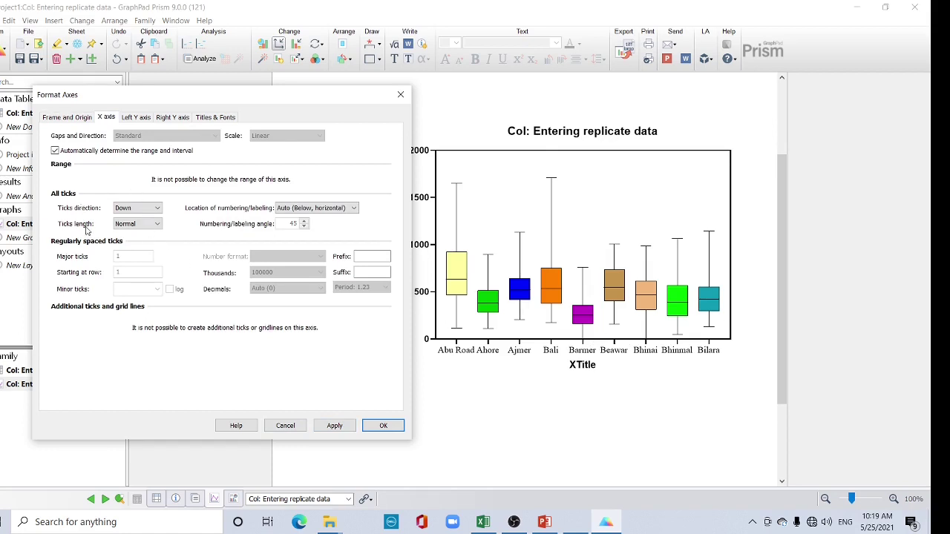
click(144, 209)
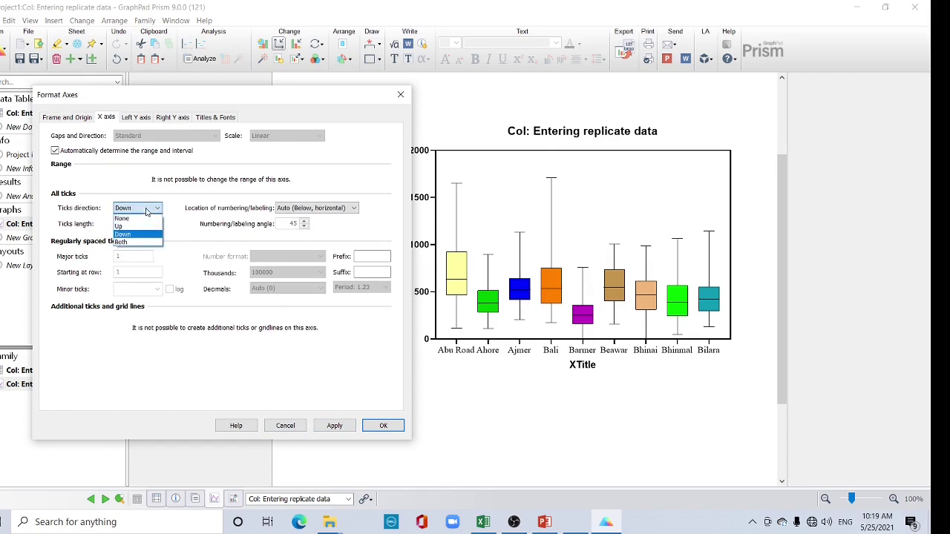
click(127, 243)
click(335, 426)
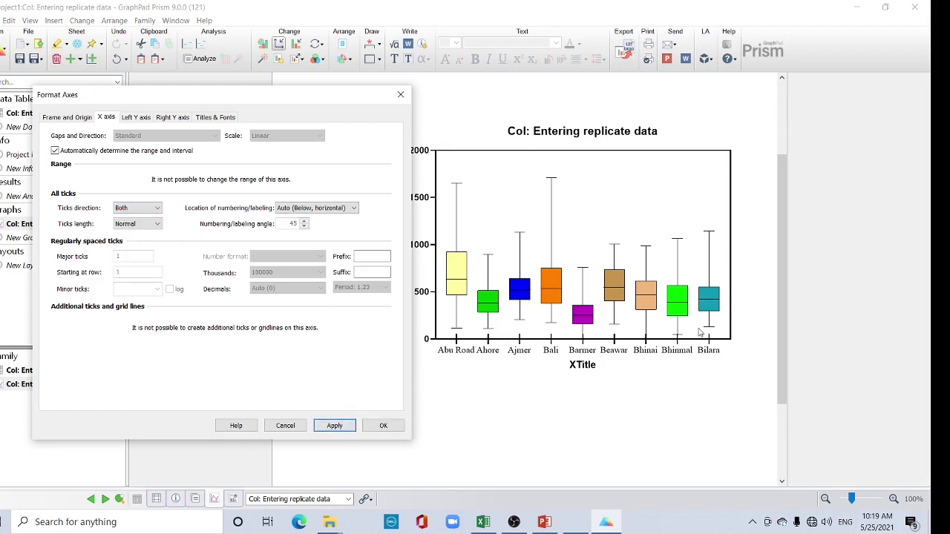
Return the X axis ticks direction to Down and apply it to the graph.
click(160, 213)
click(133, 231)
click(331, 426)
Set the X axis ticks length to Short and apply it to the graph.
click(154, 230)
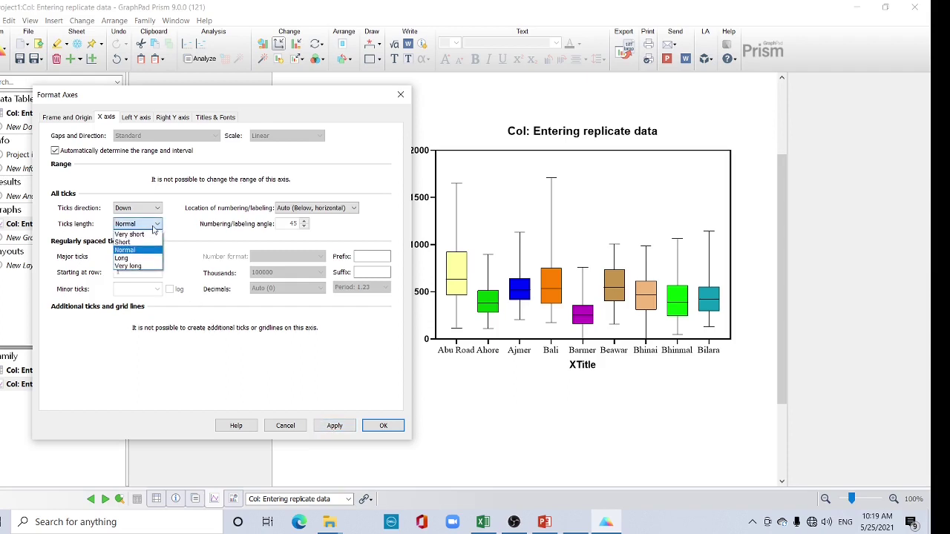
click(121, 245)
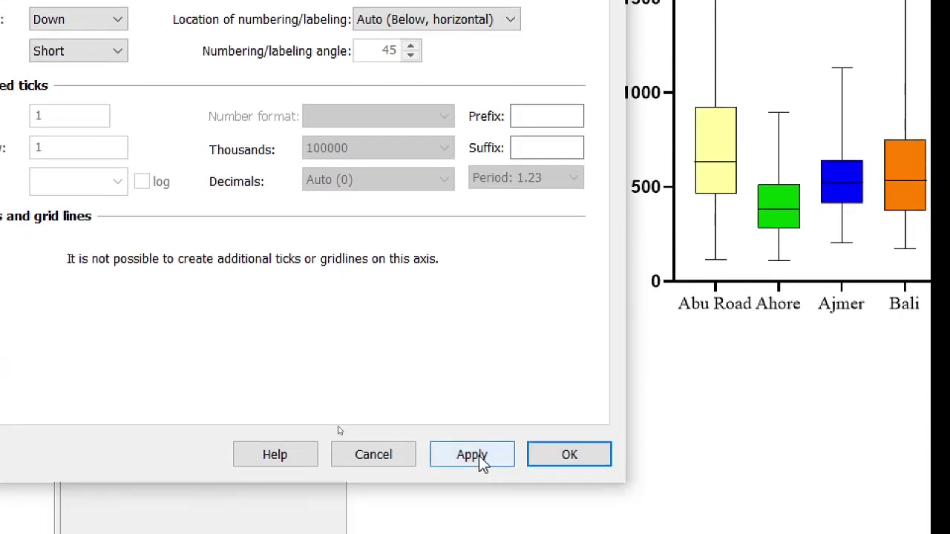
click(478, 456)
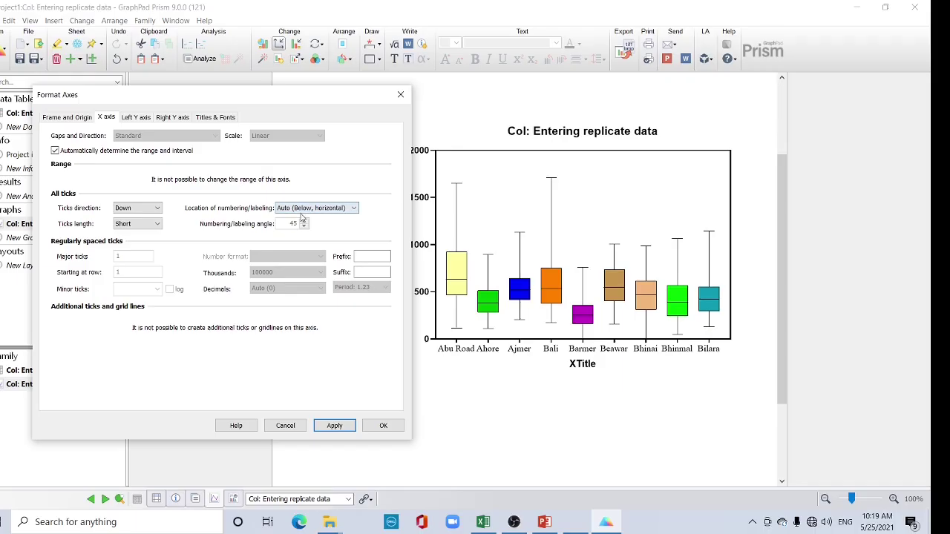
click(416, 20)
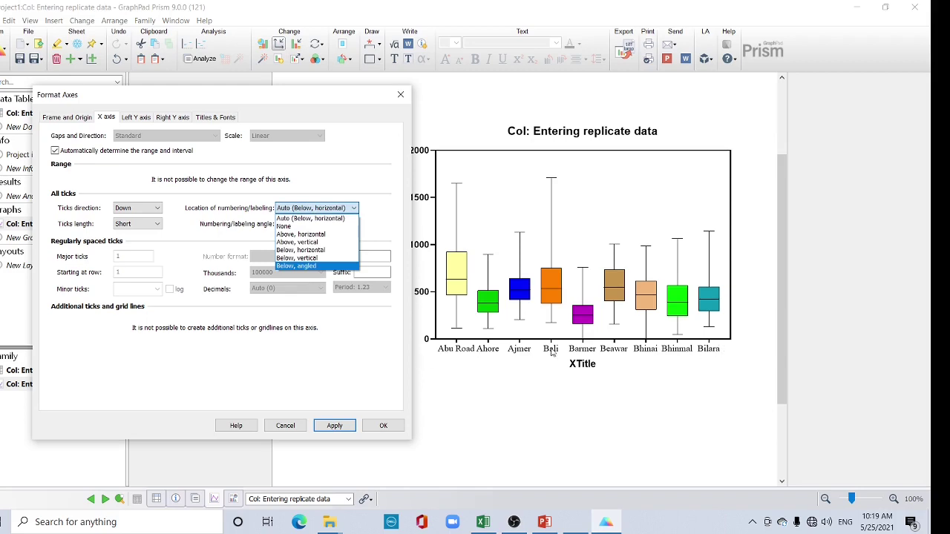
click(367, 335)
Turn off the automatic range and interval for the left Y axis, set its minor ticks to 2 and apply.
key(ctrl+Tab)
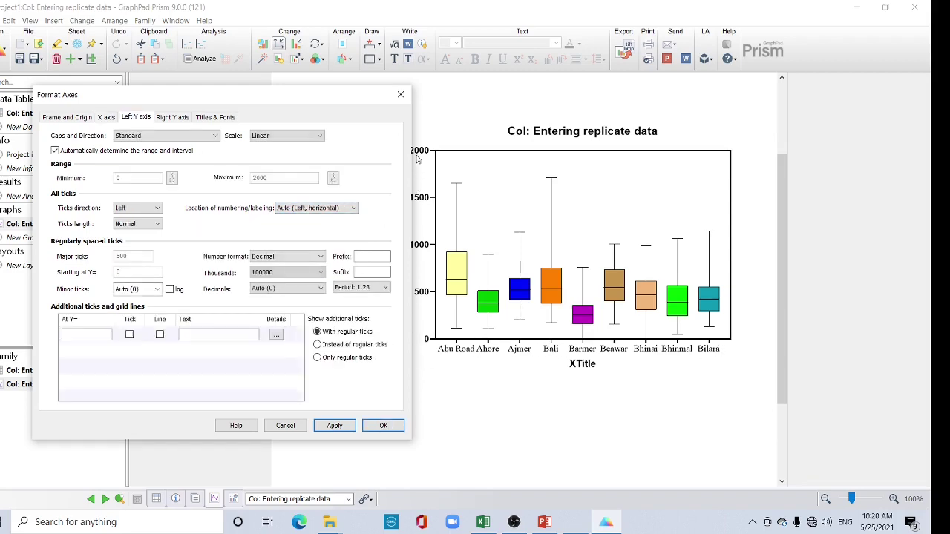
mouse_move(305, 96)
mouse_down()
mouse_move(241, 109)
mouse_move(287, 87)
mouse_up()
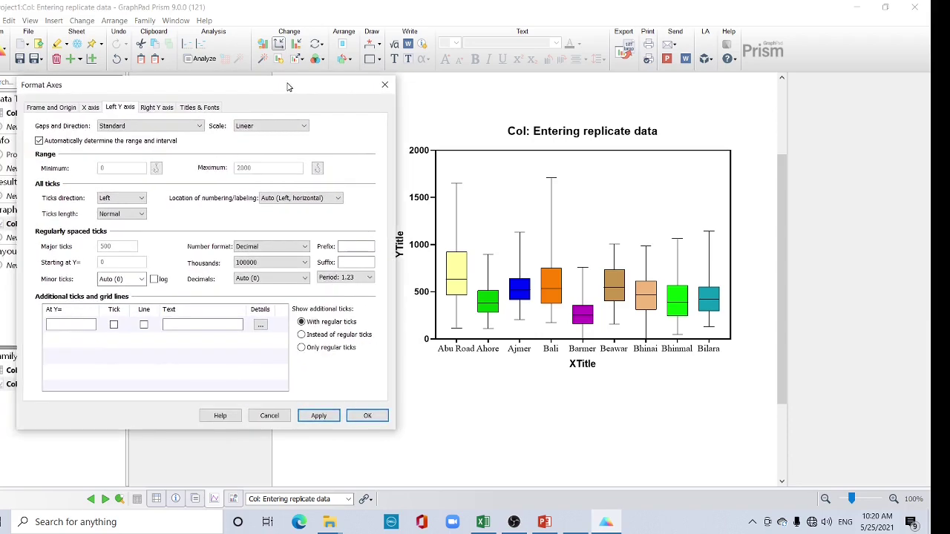
click(40, 141)
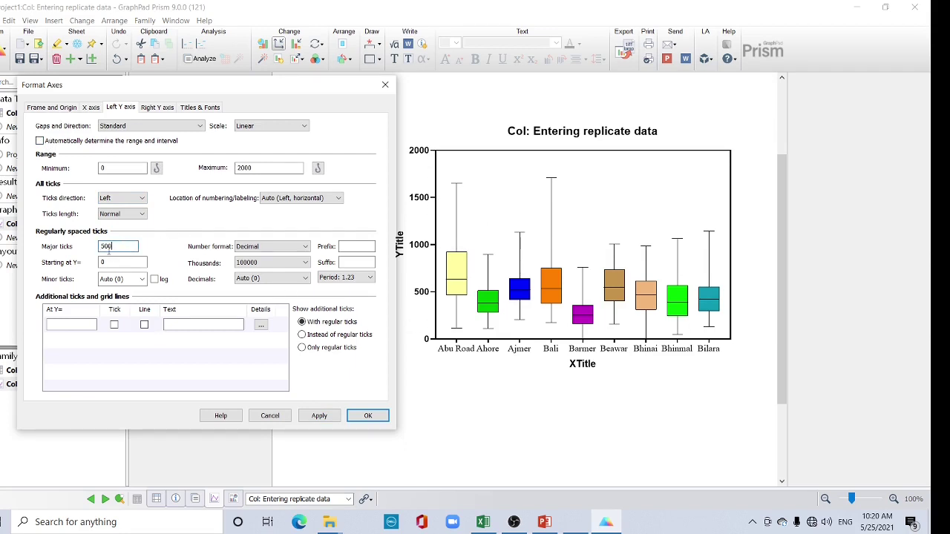
click(130, 280)
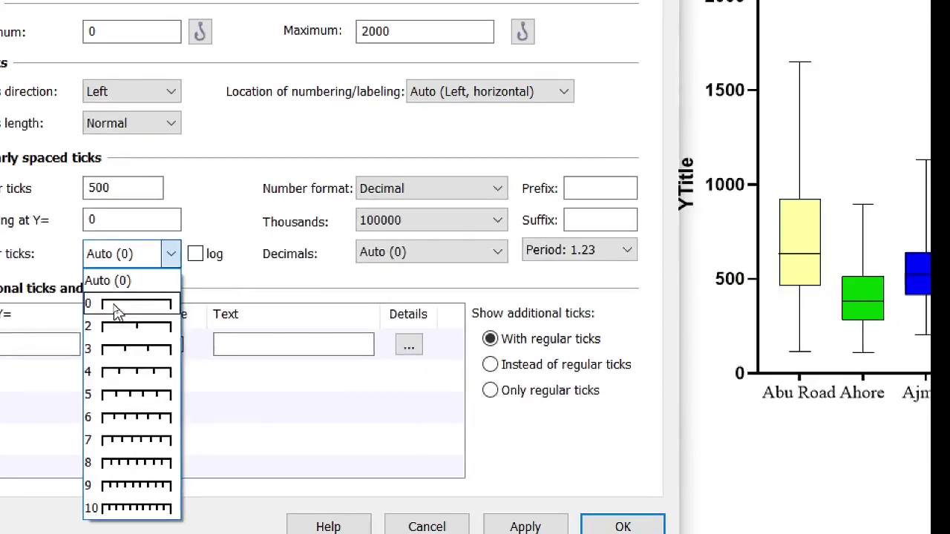
click(115, 306)
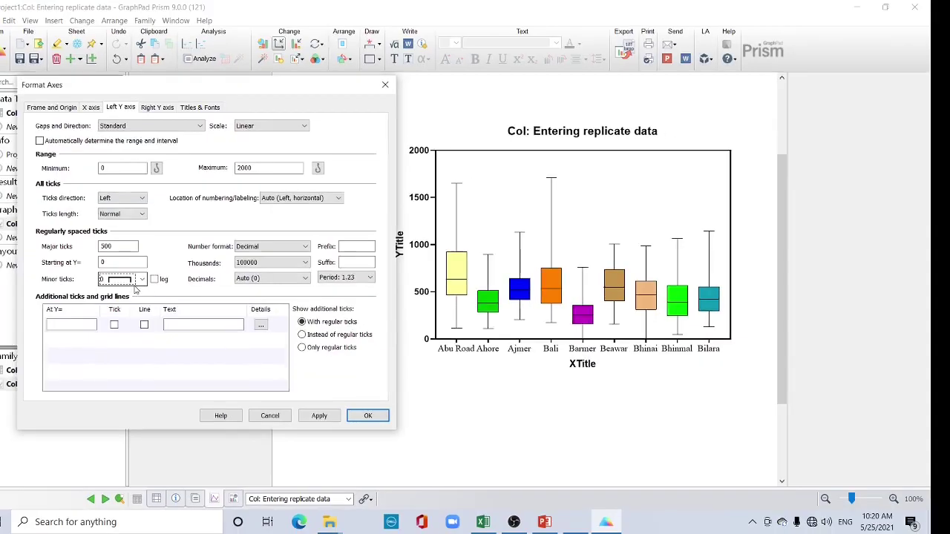
click(138, 281)
click(131, 319)
click(320, 416)
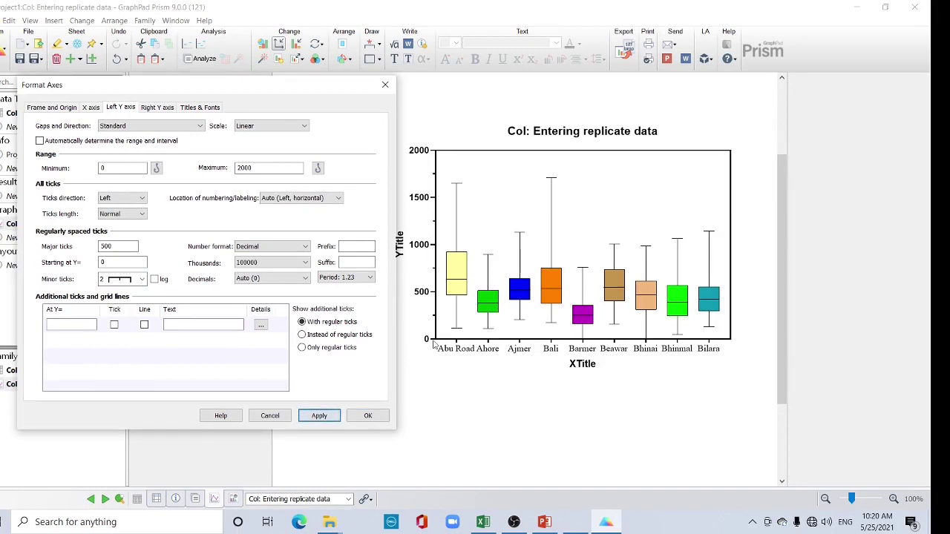
Set the left Y axis major ticks interval to 1000 and apply it to the graph.
double_click(113, 246)
text(1000)
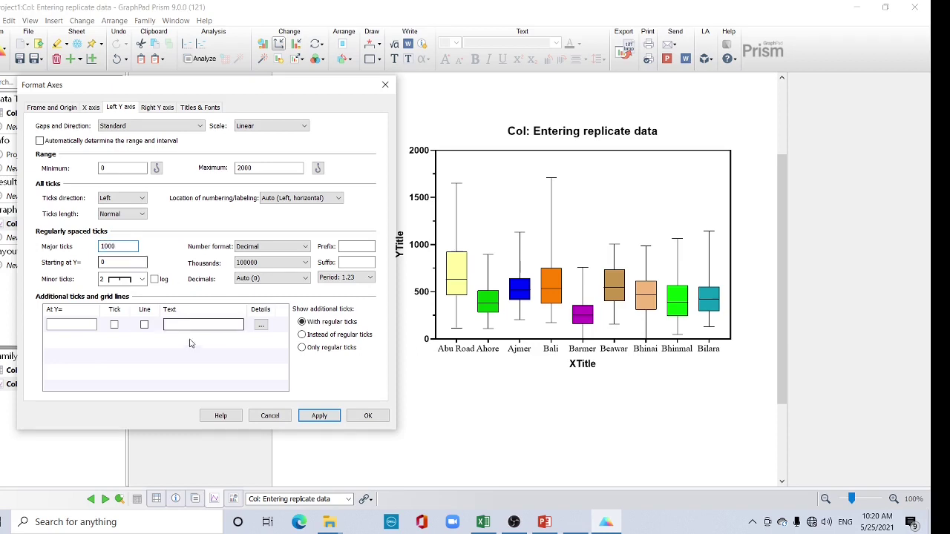
click(327, 417)
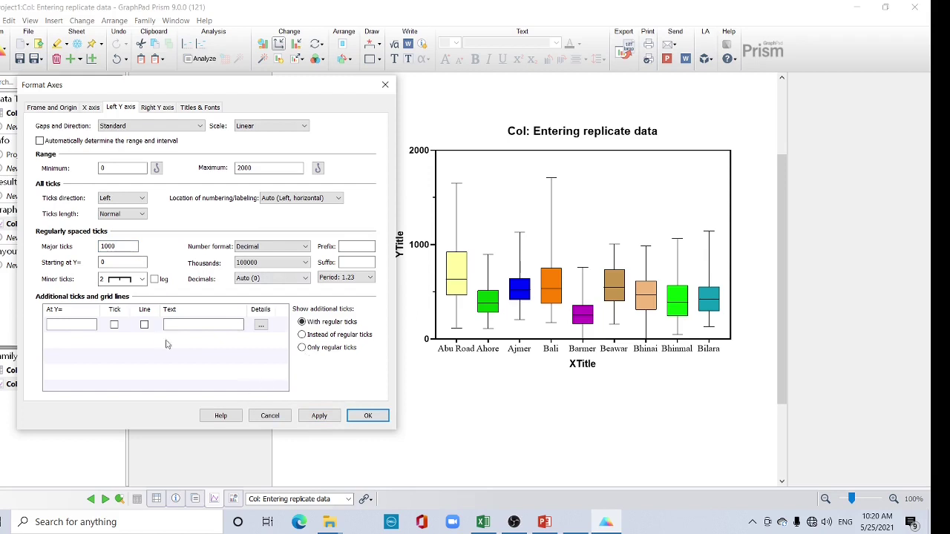
Hide the graph title and set the X axis title's font style to Regular.
click(200, 107)
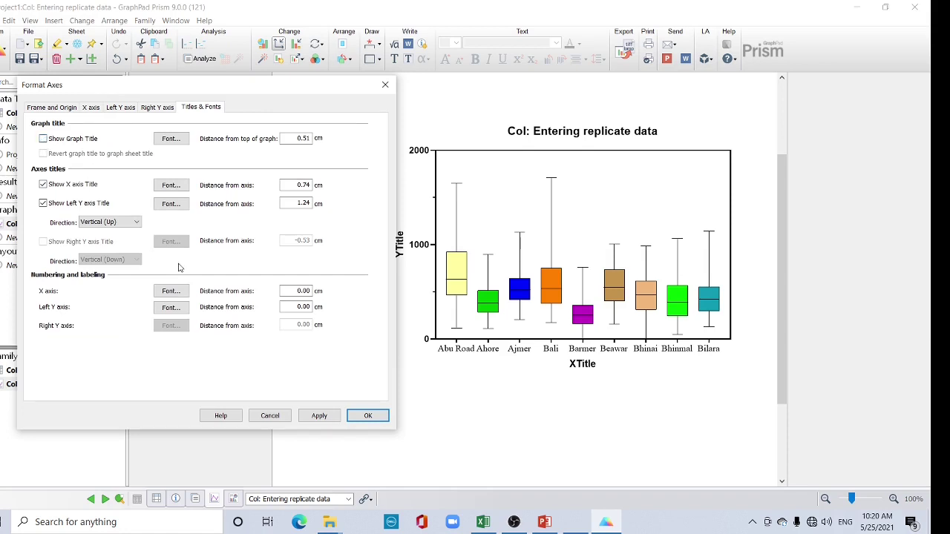
click(319, 418)
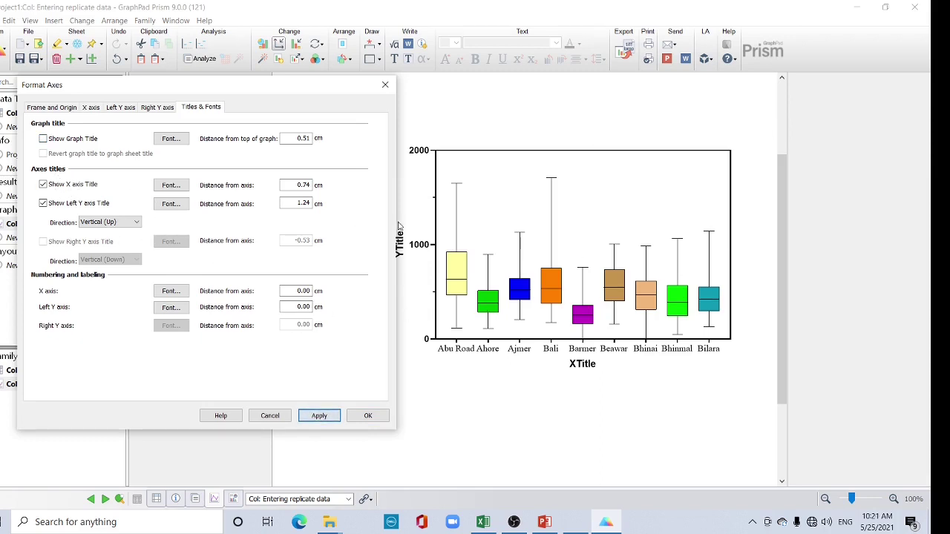
click(177, 187)
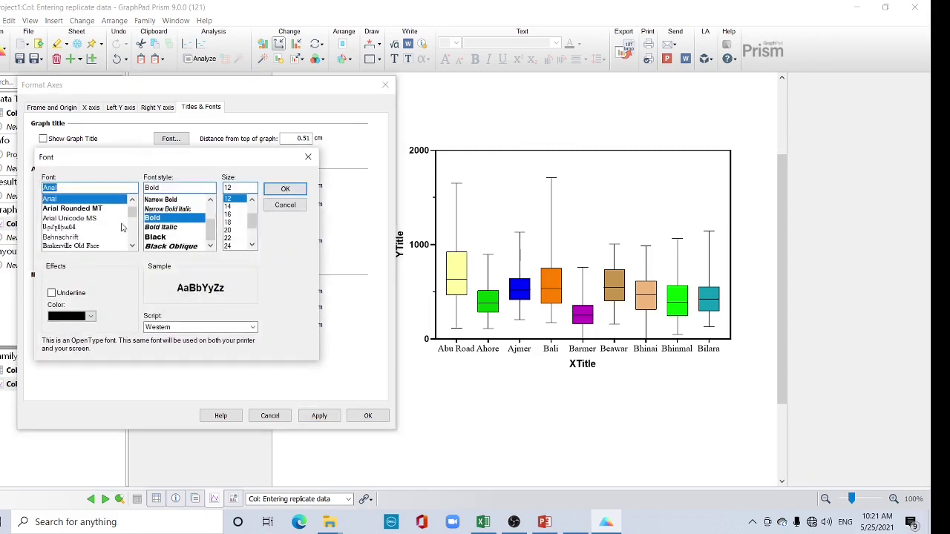
scroll(212, 223, up, 2)
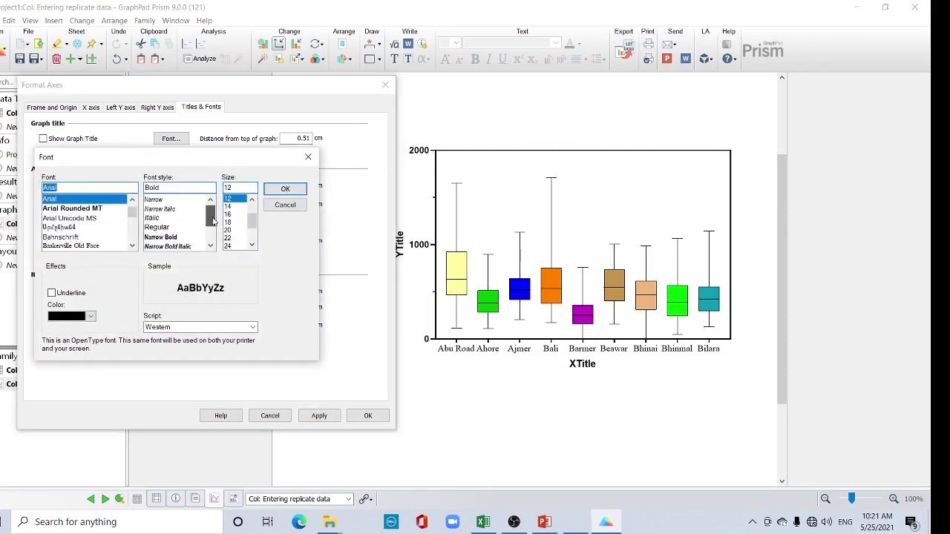
click(165, 227)
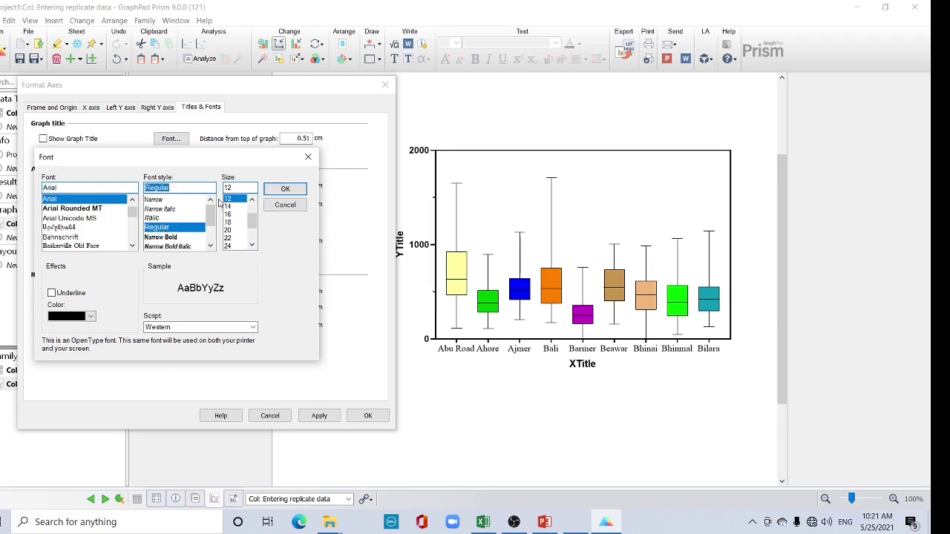
click(290, 191)
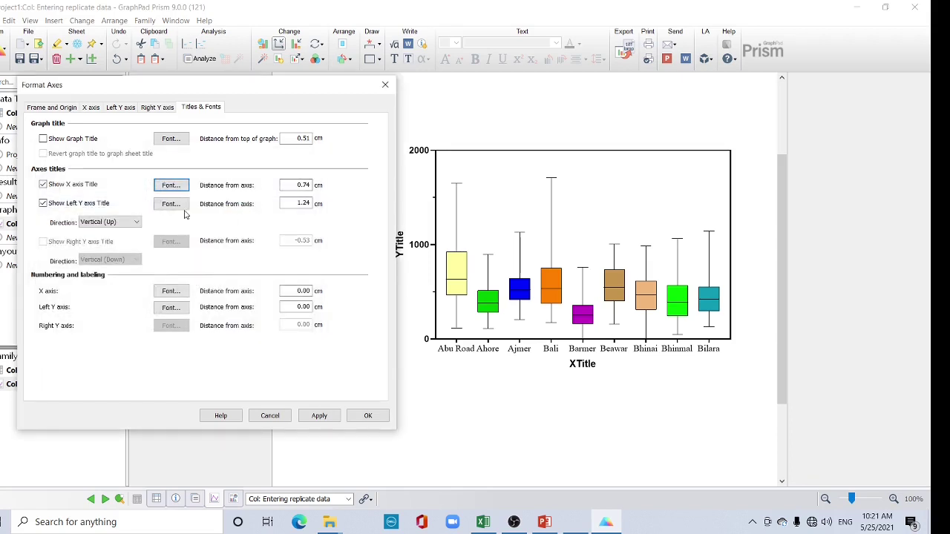
Set the left Y axis title's font style to Regular.
click(183, 206)
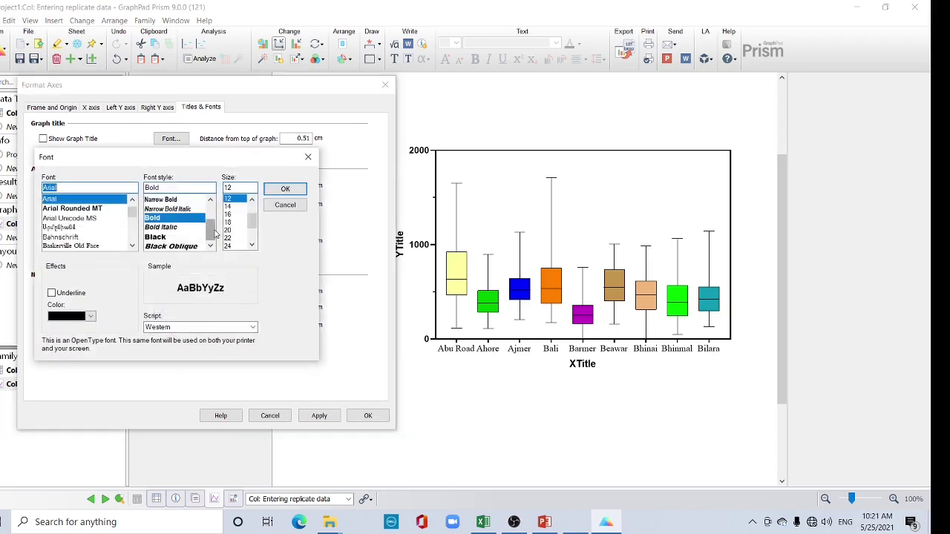
scroll(206, 224, up, 2)
click(163, 228)
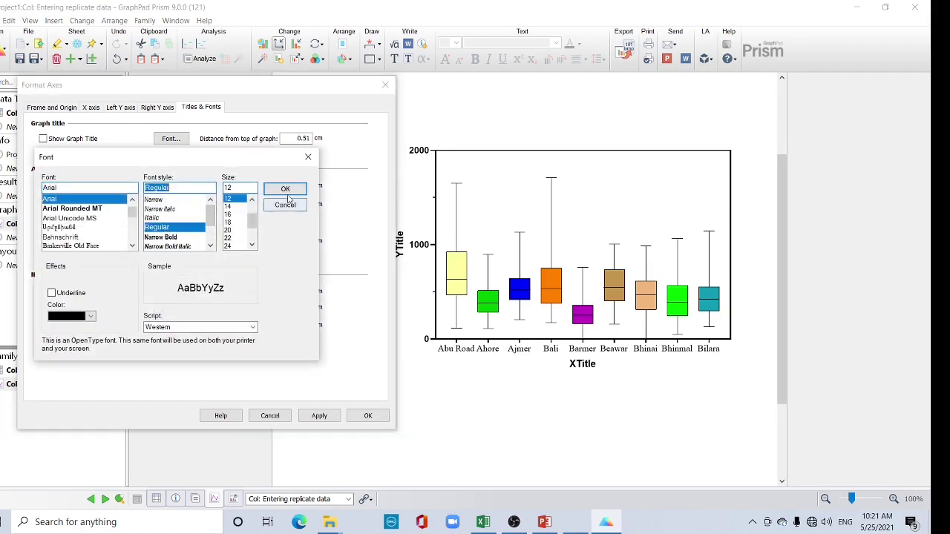
click(286, 192)
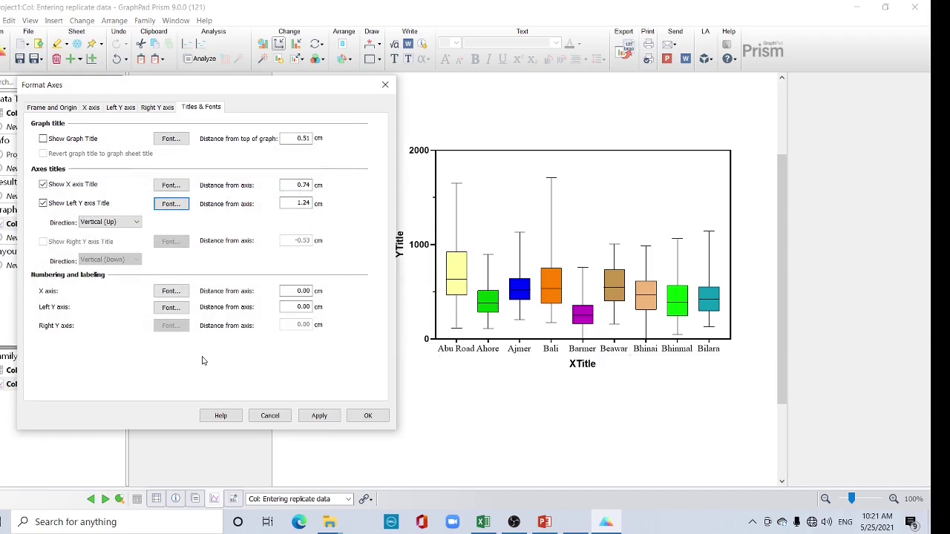
Set the X axis numbering and labeling font to Regular style, size 12.
click(171, 307)
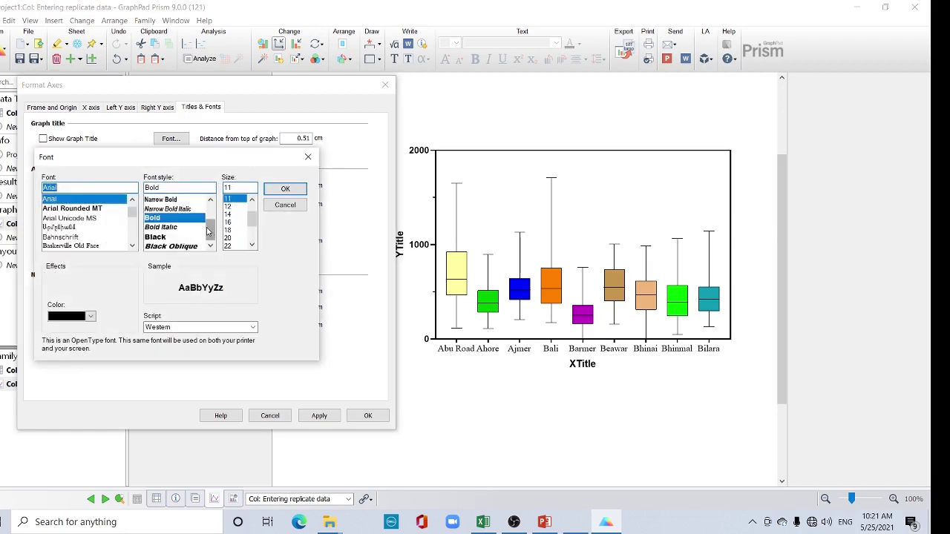
drag(210, 233, 210, 215)
click(172, 209)
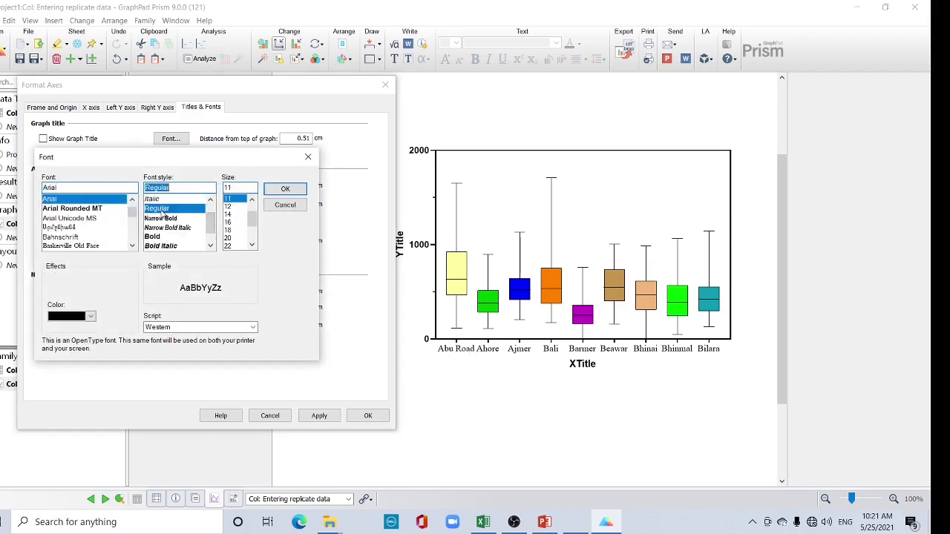
click(228, 209)
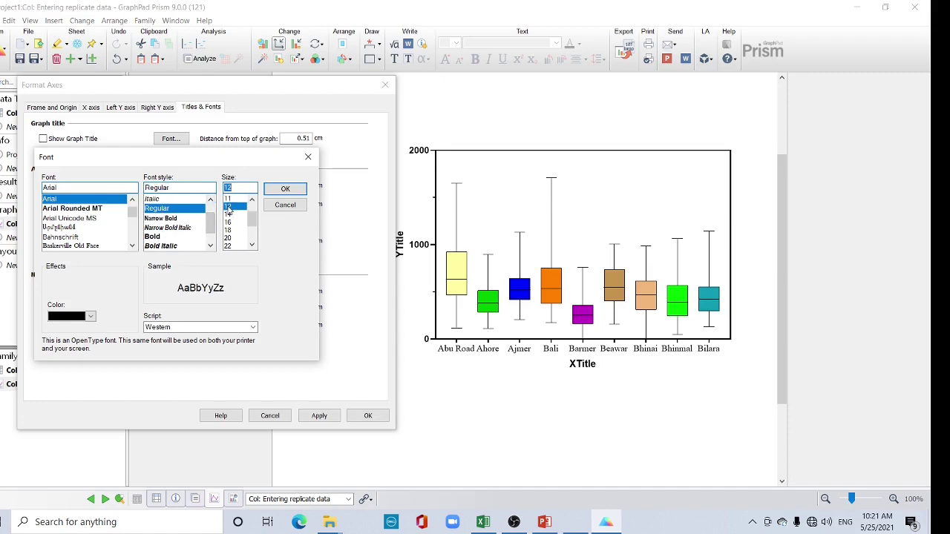
click(283, 190)
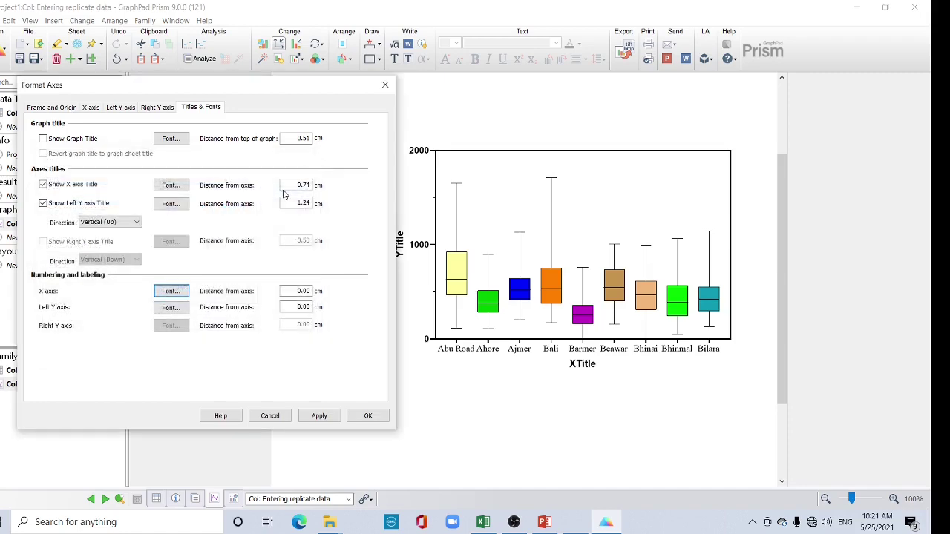
Set the left Y axis numbering font to Regular style, size 12, and accept the axis formatting.
click(175, 308)
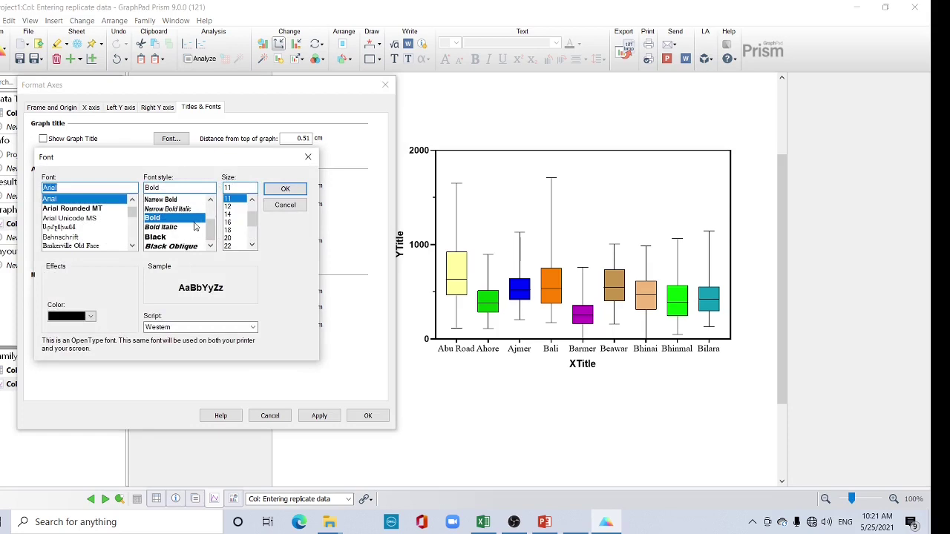
drag(211, 228, 210, 221)
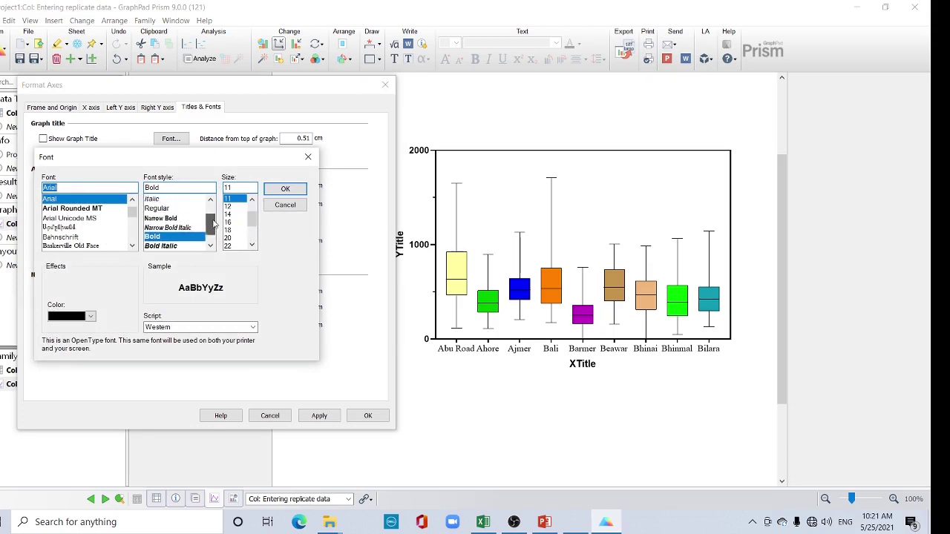
click(157, 209)
click(228, 207)
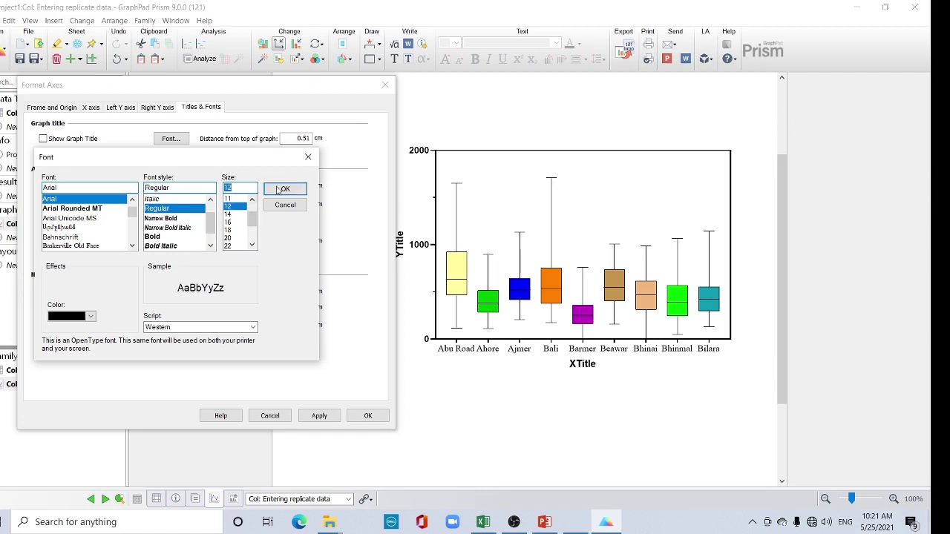
click(285, 189)
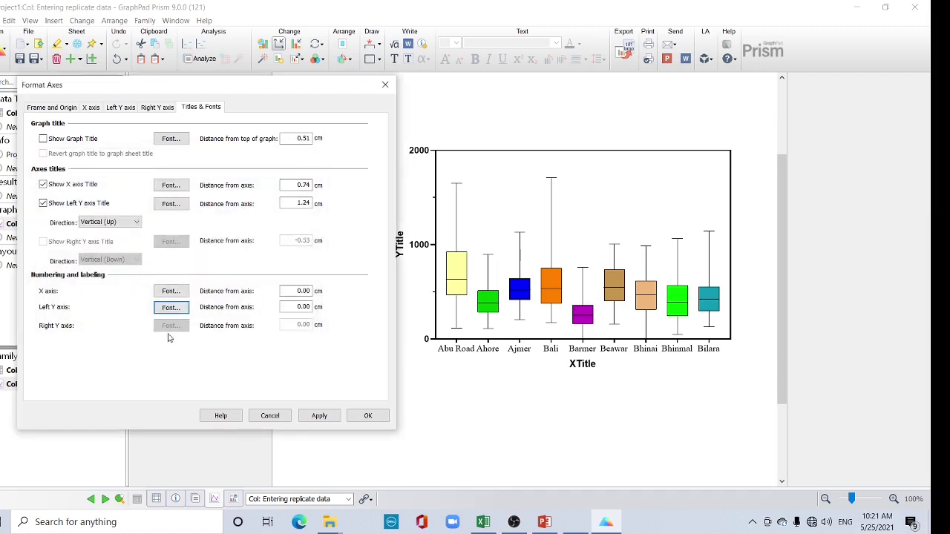
click(368, 416)
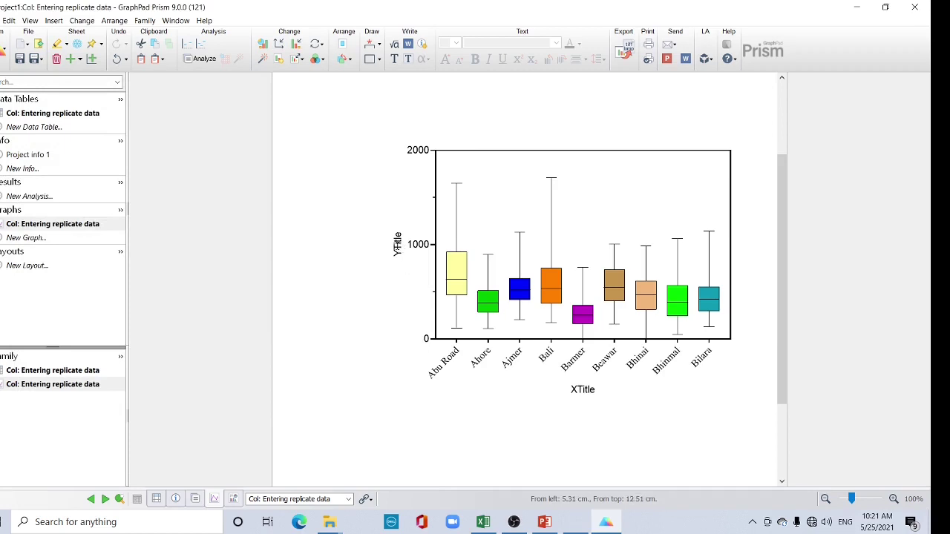
Replace the Y axis title with "Annual rainfall in mm".
click(397, 244)
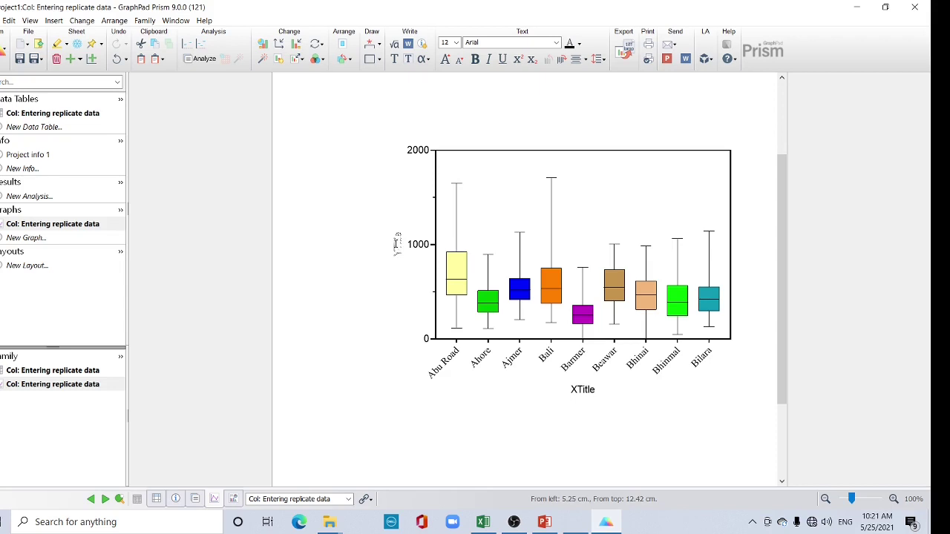
text(A)
key(Down)
key(Down)
key(Up)
key(Return)
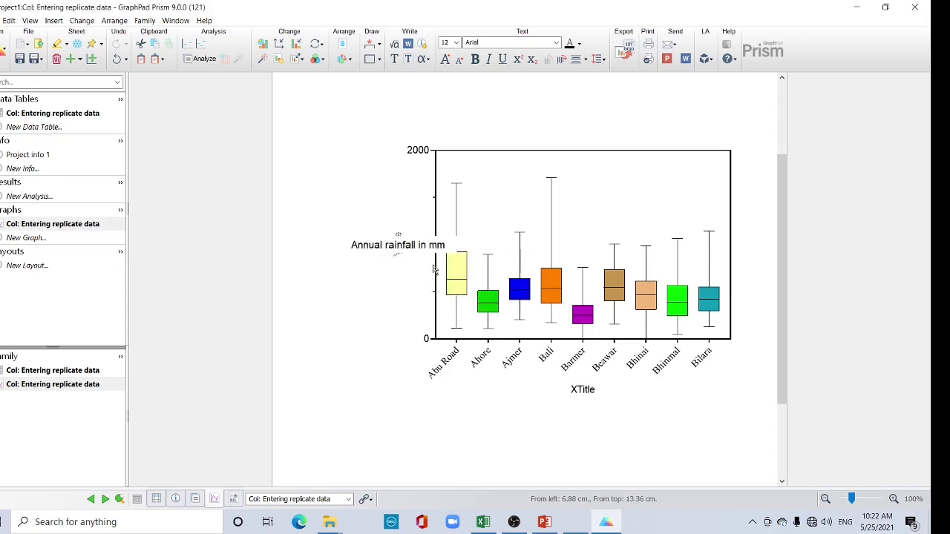
Delete the X axis title placeholder from below the graph.
click(582, 394)
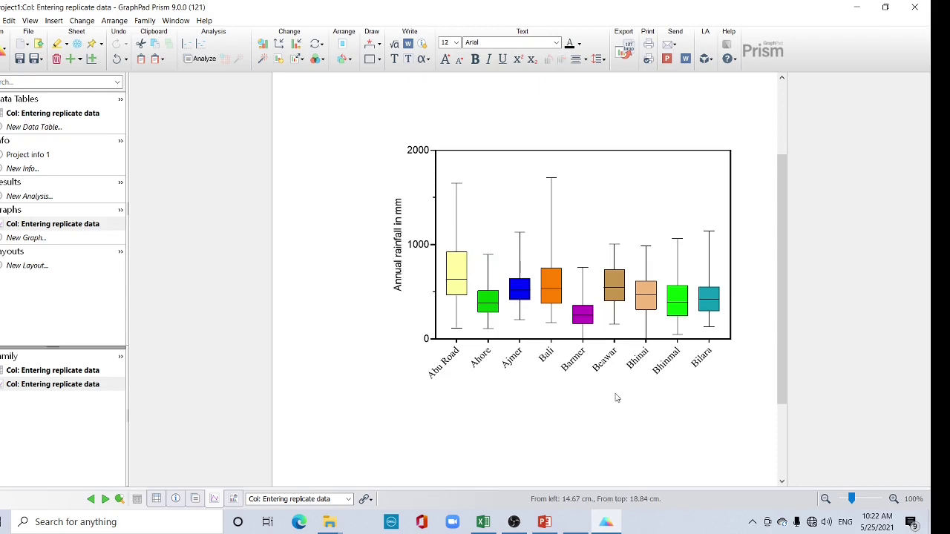
click(583, 389)
key(BackSpace)
click(455, 442)
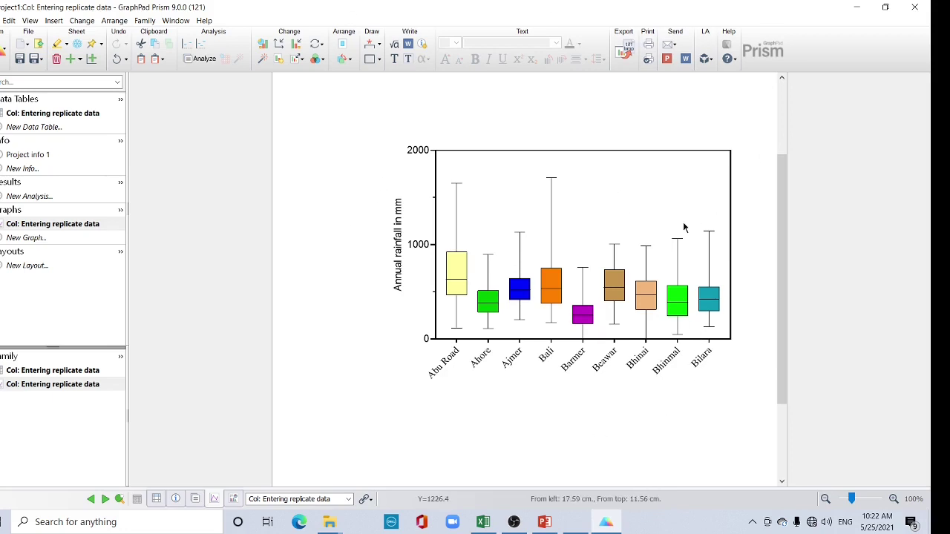
click(480, 206)
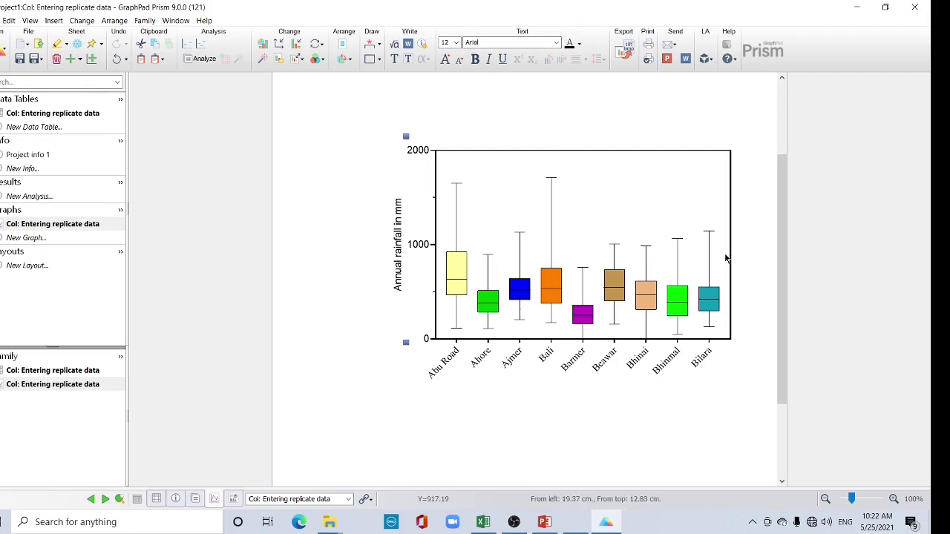
click(622, 118)
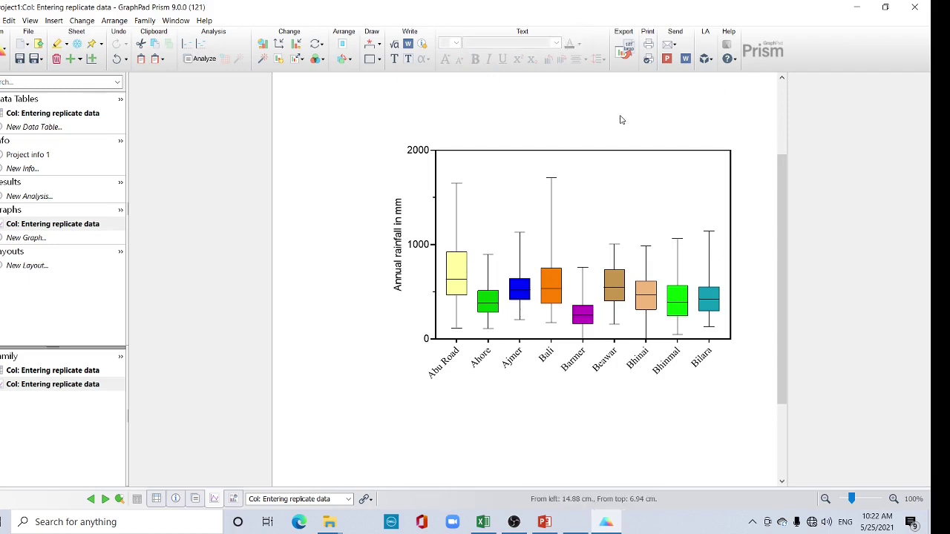